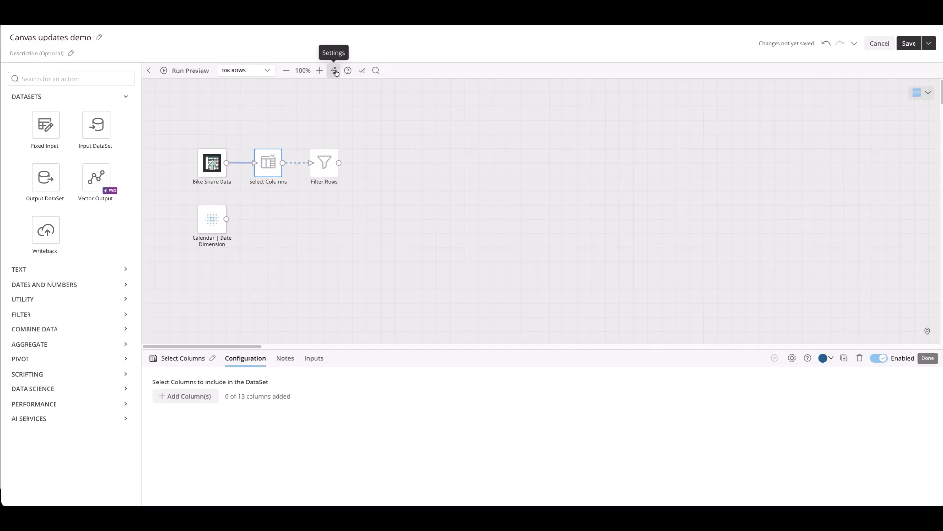
# - Enable the Layout upgrade in the user preferences, keeping the Lines grid variant
pyautogui.click(334, 72)
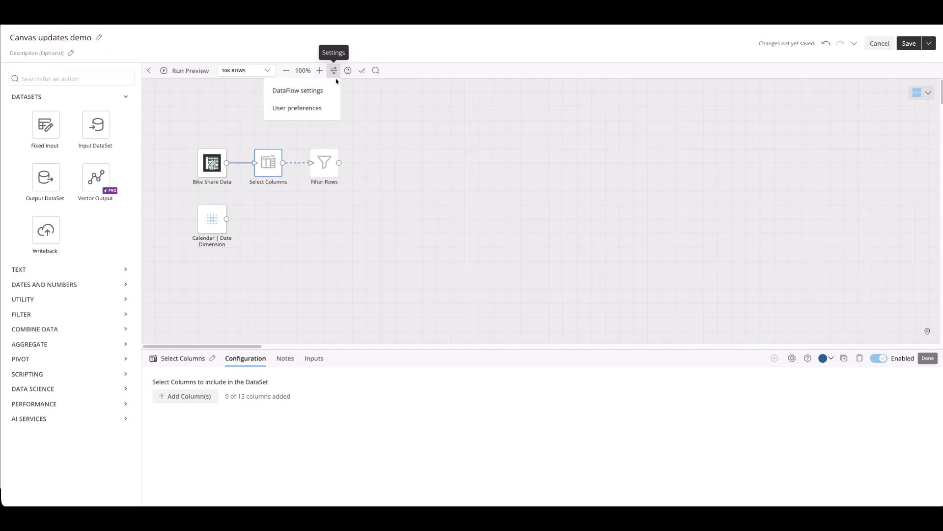
pyautogui.click(315, 109)
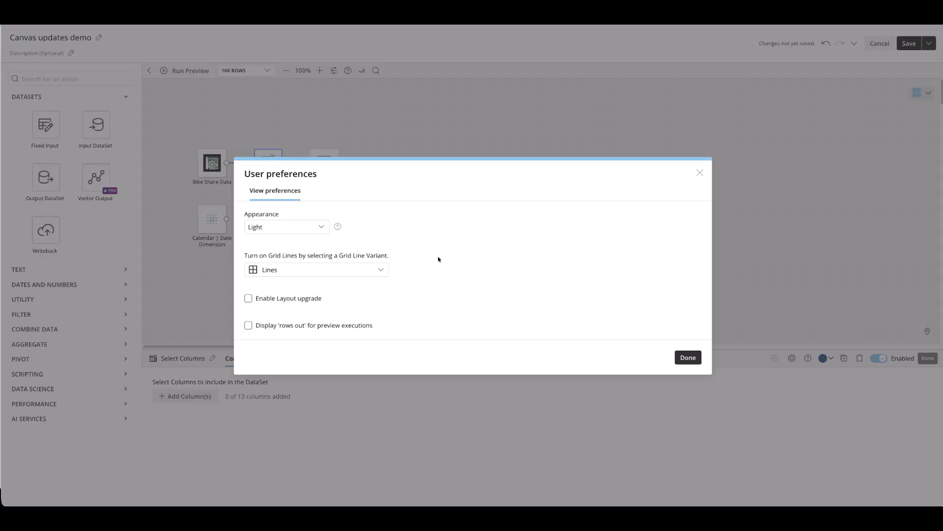
pyautogui.click(296, 272)
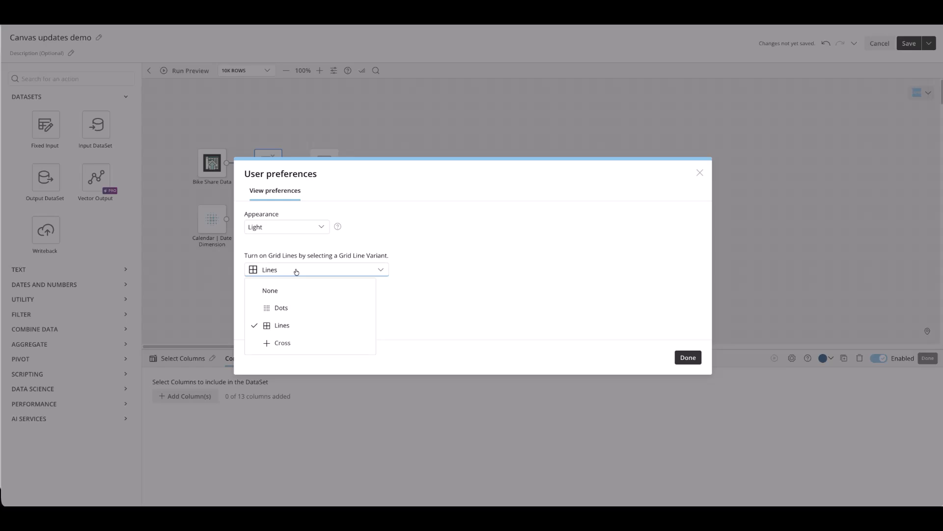
pyautogui.click(455, 270)
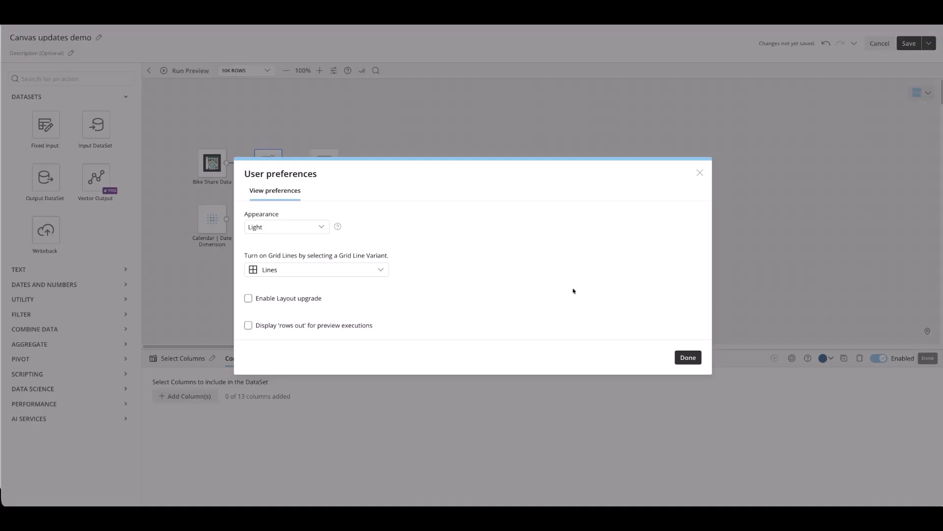
pyautogui.click(281, 299)
pyautogui.click(688, 358)
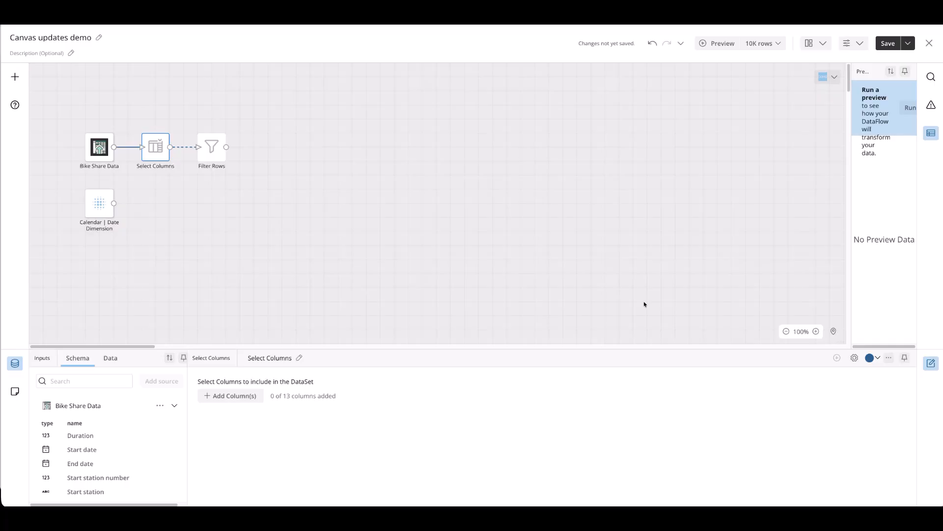
# - Clear the selection on the canvas, view the categories of available actions, and hide the list again
pyautogui.click(594, 251)
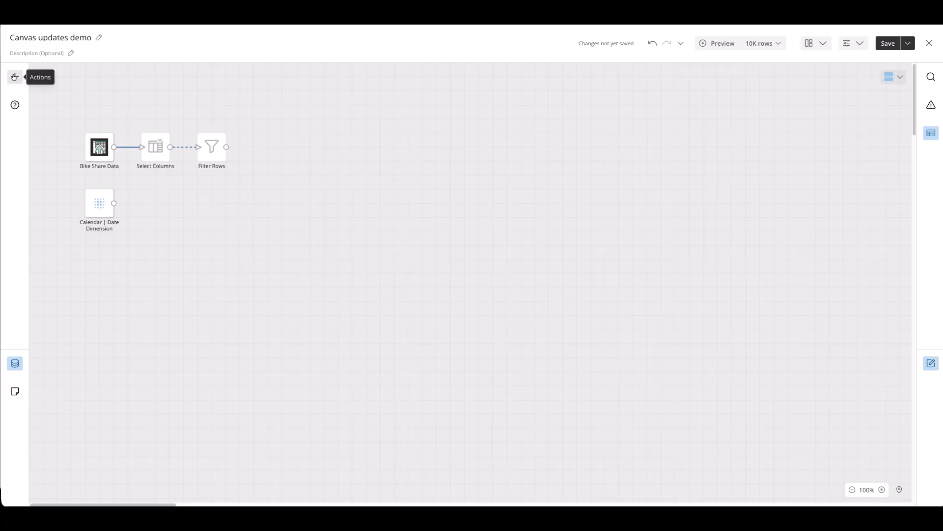
pyautogui.click(16, 79)
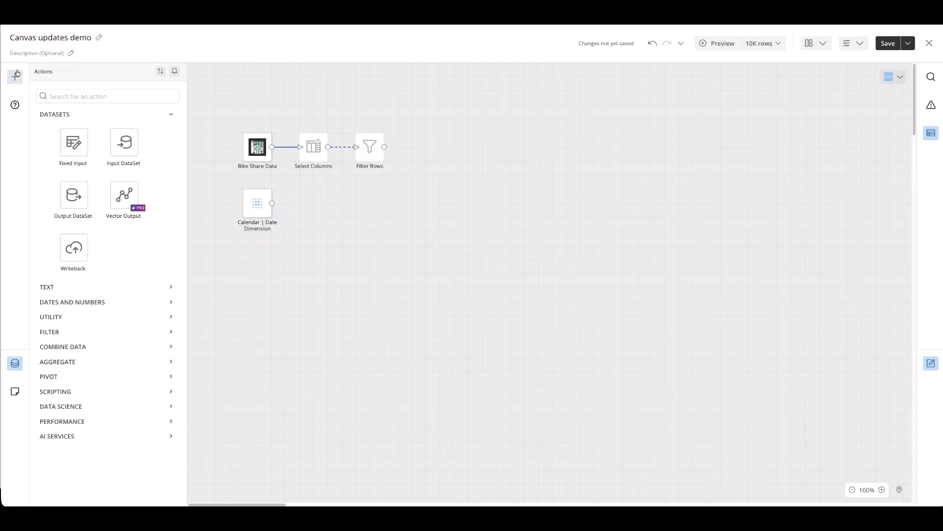
pyautogui.click(17, 76)
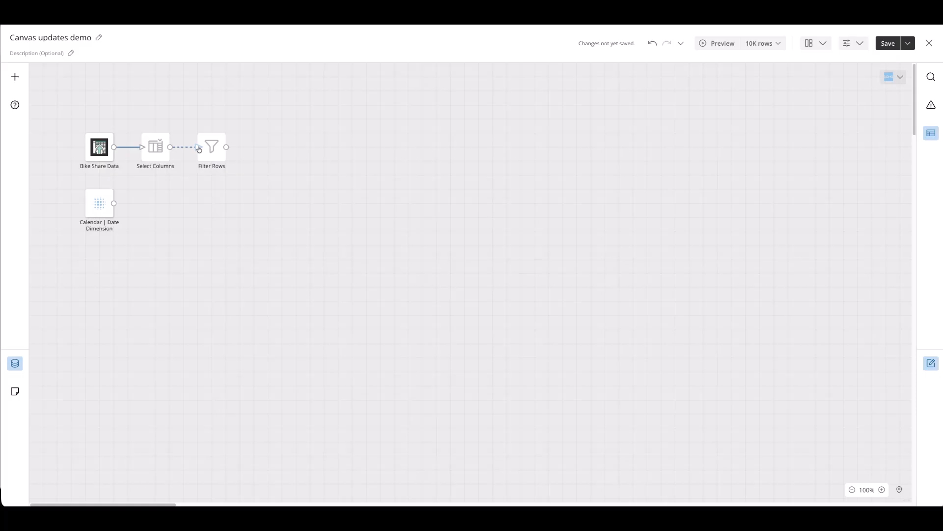
# - Add an SQL action to the empty canvas area below the existing tiles
pyautogui.rightClick(181, 244)
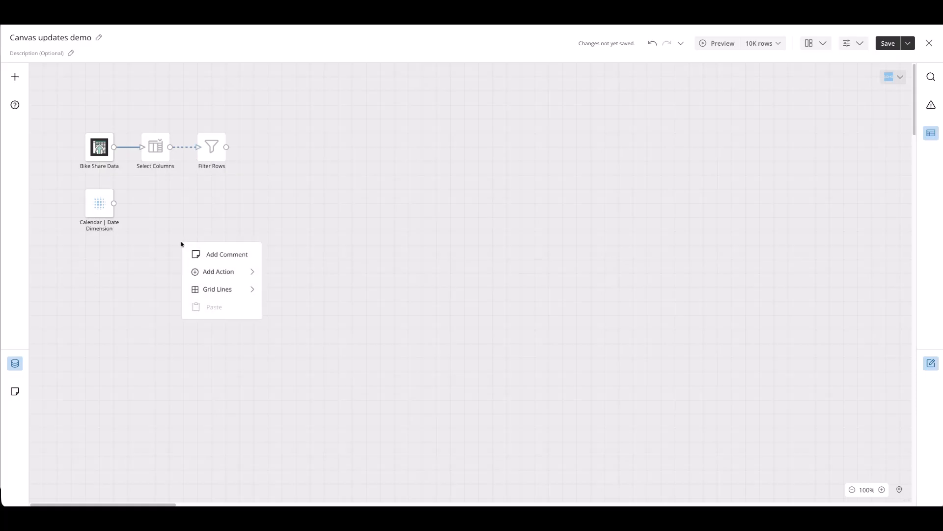
pyautogui.moveTo(126, 150)
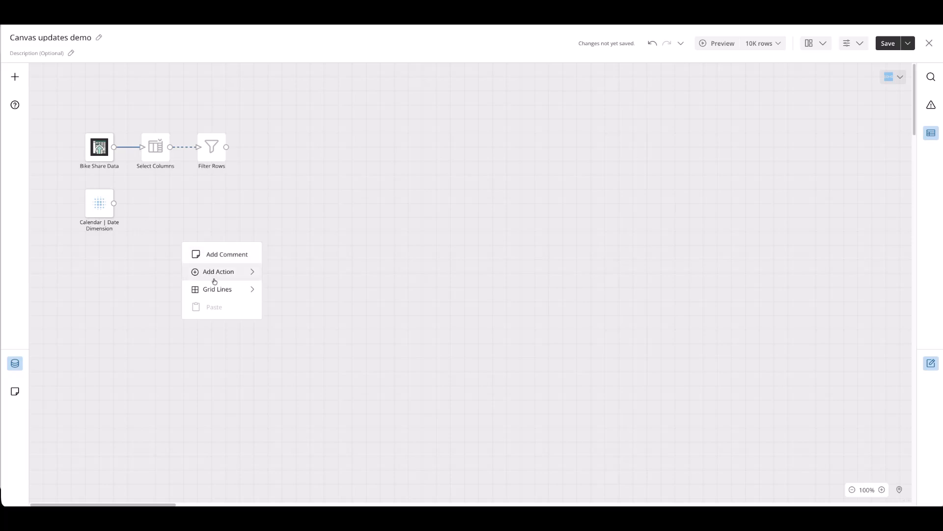
pyautogui.click(250, 271)
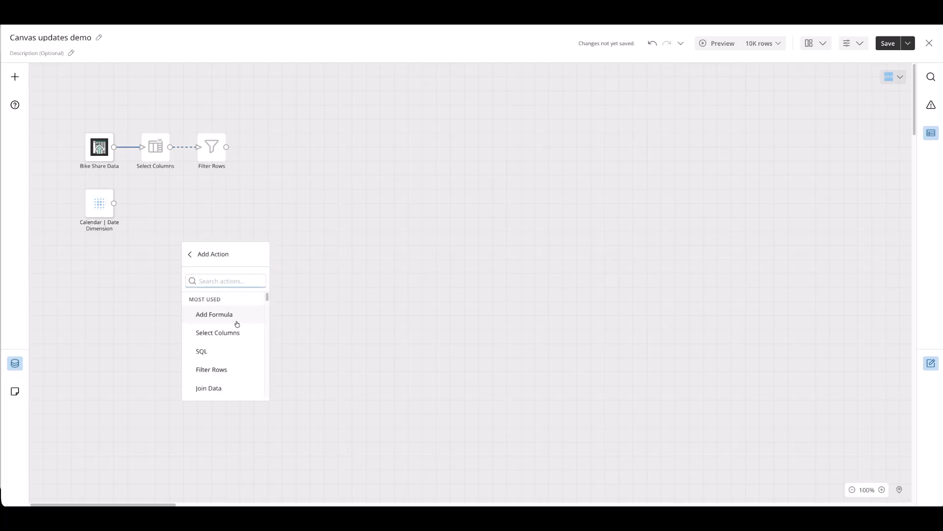
pyautogui.click(220, 350)
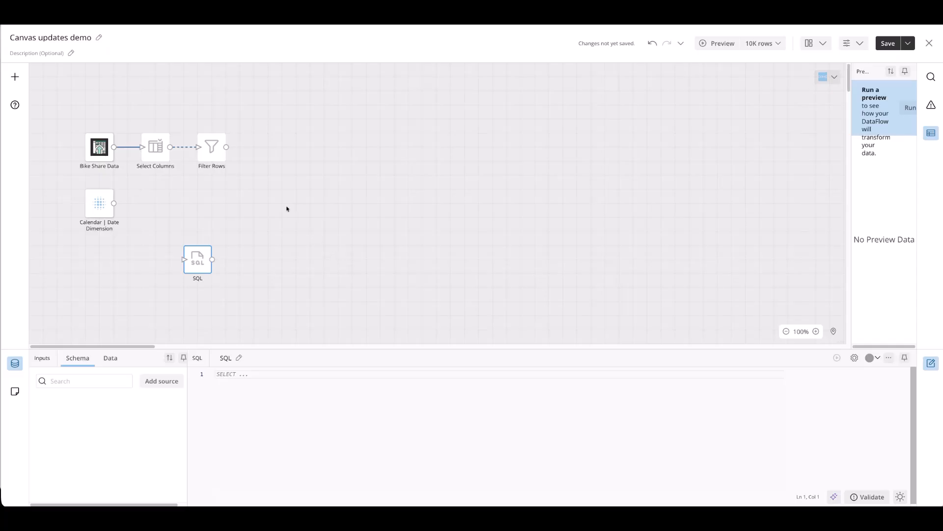
# - Display the Select Columns configuration without the inputs pane and enlarge it to cover most of the canvas height
pyautogui.click(155, 153)
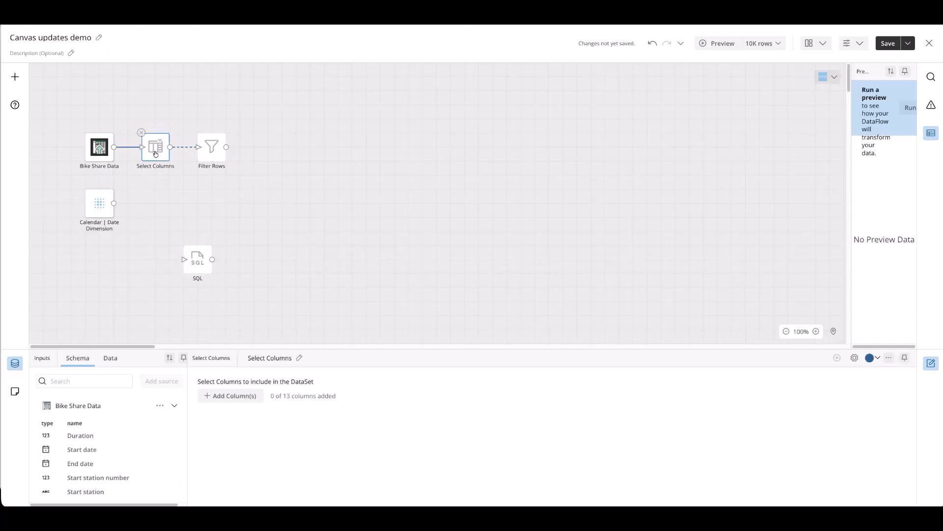
pyautogui.click(15, 363)
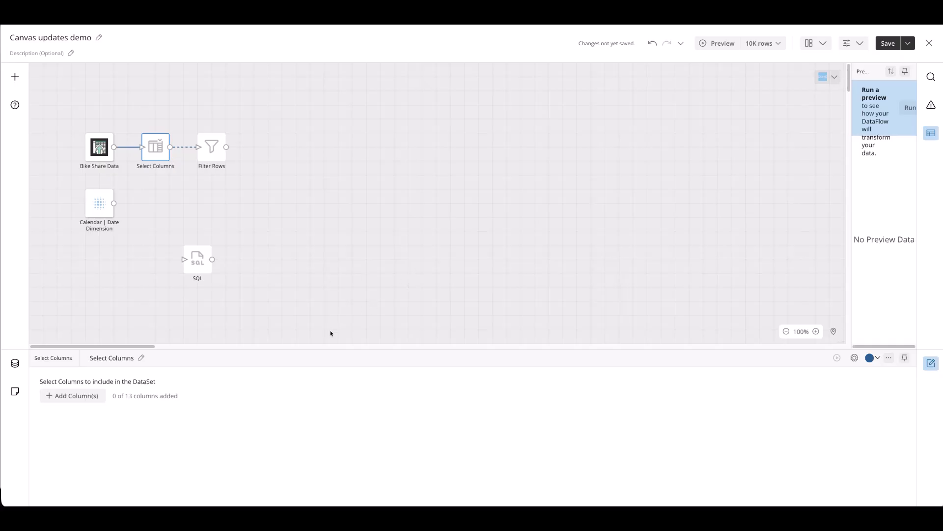
pyautogui.moveTo(329, 347); pyautogui.dragTo(338, 202)
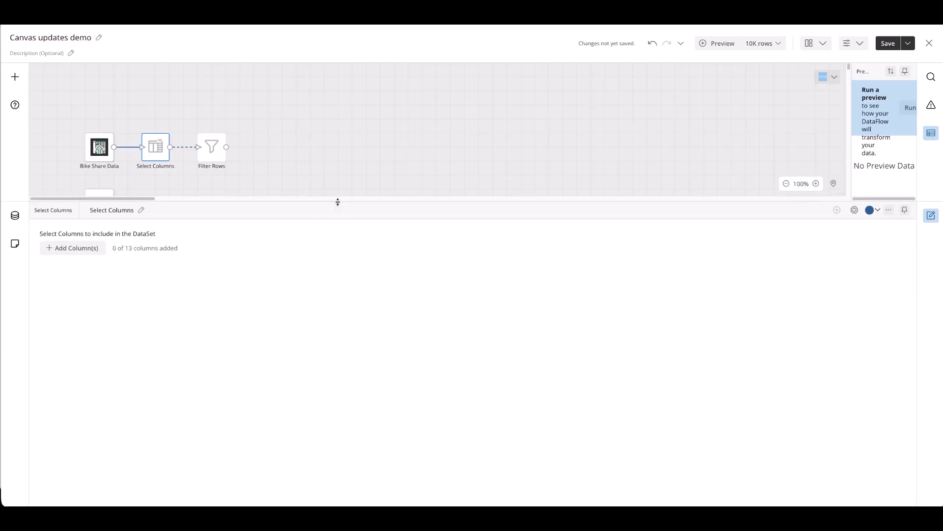
# - Add the Duration, Start station number, End date and Start date columns, in that order, to the Select Columns action
pyautogui.click(82, 248)
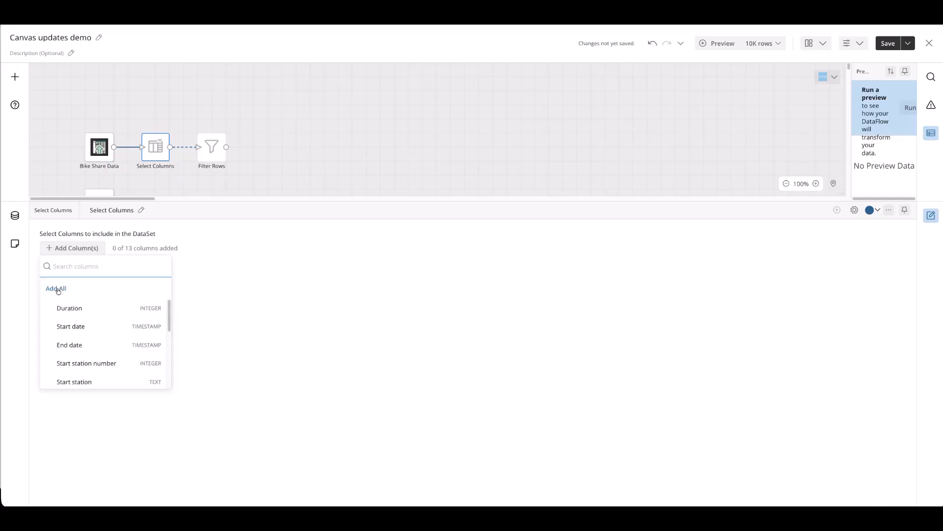
pyautogui.click(60, 308)
pyautogui.click(62, 326)
pyautogui.click(63, 344)
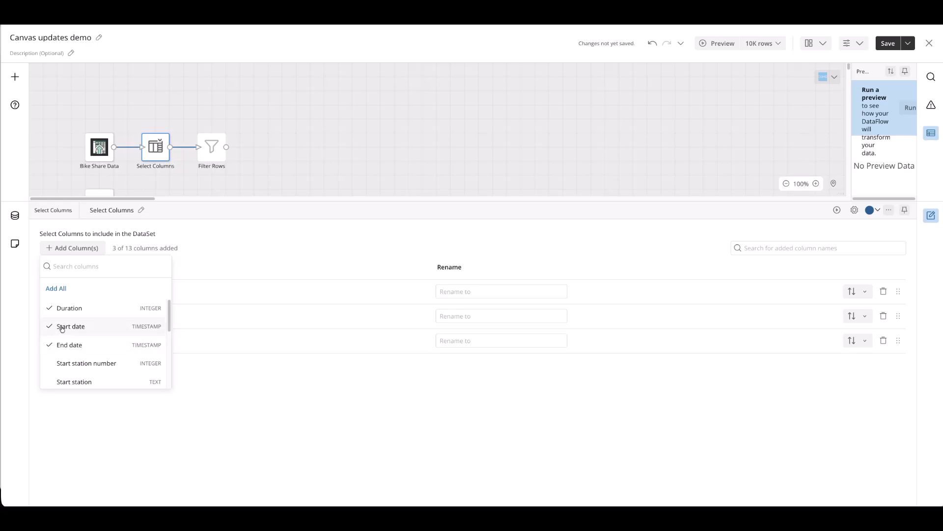
pyautogui.click(62, 327)
pyautogui.click(62, 343)
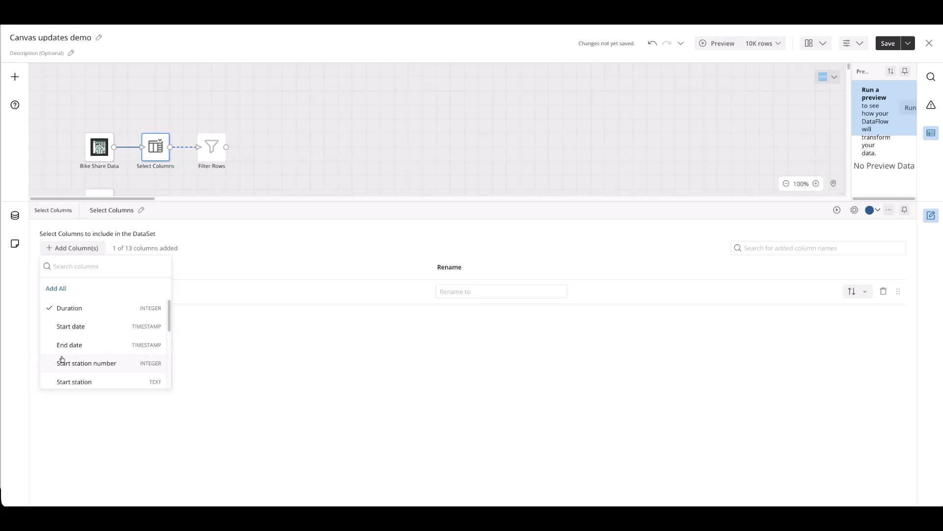
pyautogui.click(61, 361)
pyautogui.click(63, 343)
pyautogui.click(64, 328)
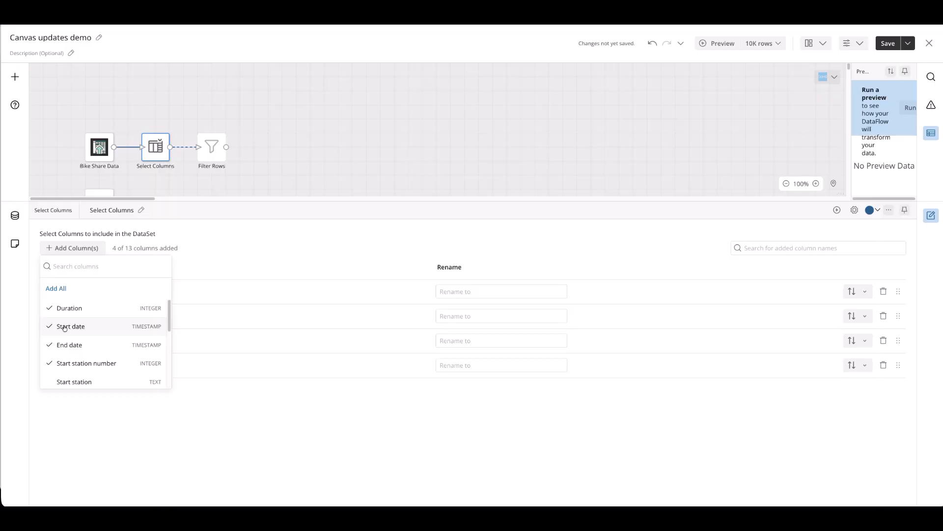
# - Add the Start station, Bike number, End station and End station number columns to the Select Columns action
pyautogui.click(73, 383)
pyautogui.scroll(-5, 71, 366)
pyautogui.click(72, 305)
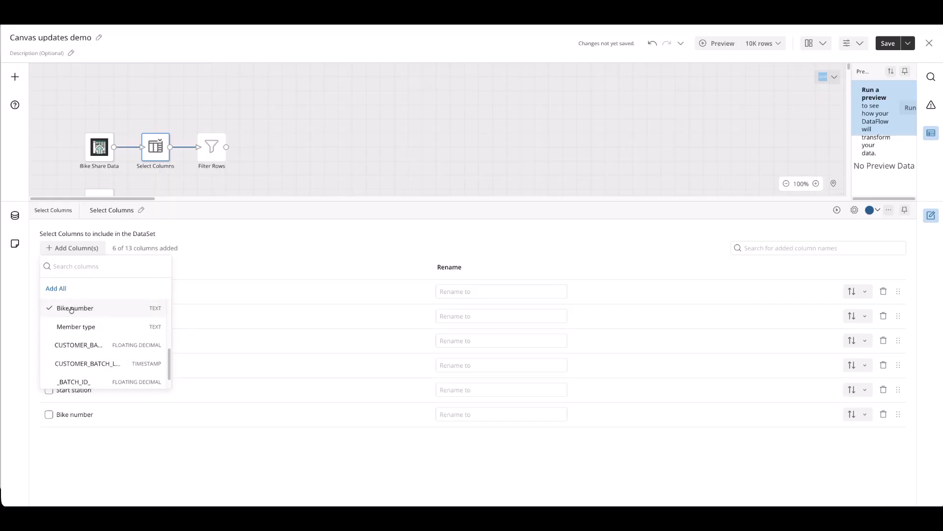
pyautogui.scroll(3, 71, 314)
pyautogui.click(68, 355)
pyautogui.click(75, 338)
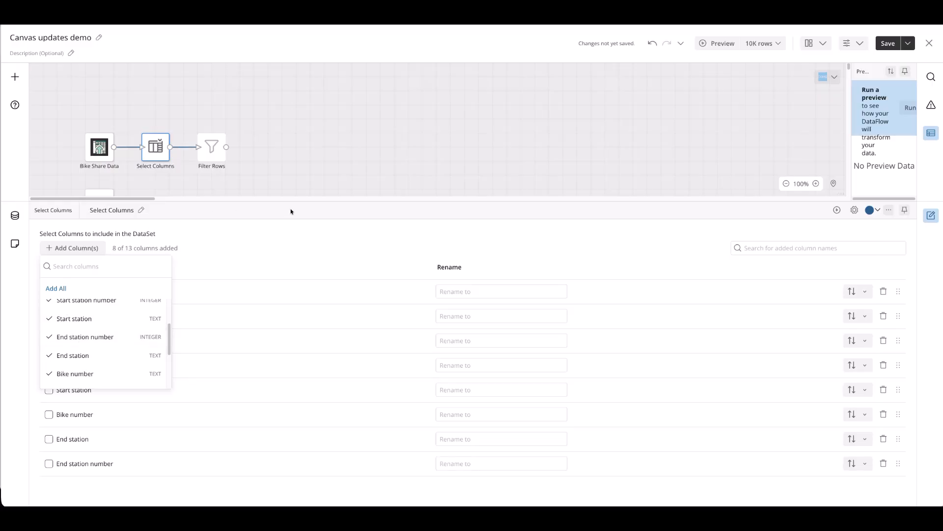
pyautogui.click(301, 218)
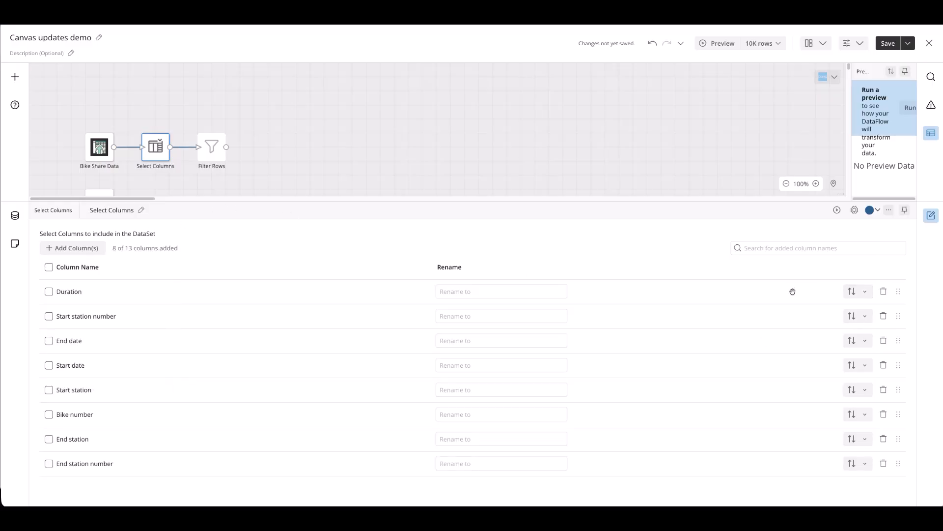
# - Move the Duration column to the end of the column list
pyautogui.moveTo(773, 293)
pyautogui.mouseDown()
pyautogui.moveTo(770, 333)
pyautogui.moveTo(776, 301)
pyautogui.mouseUp()
pyautogui.click(851, 293)
pyautogui.click(837, 312)
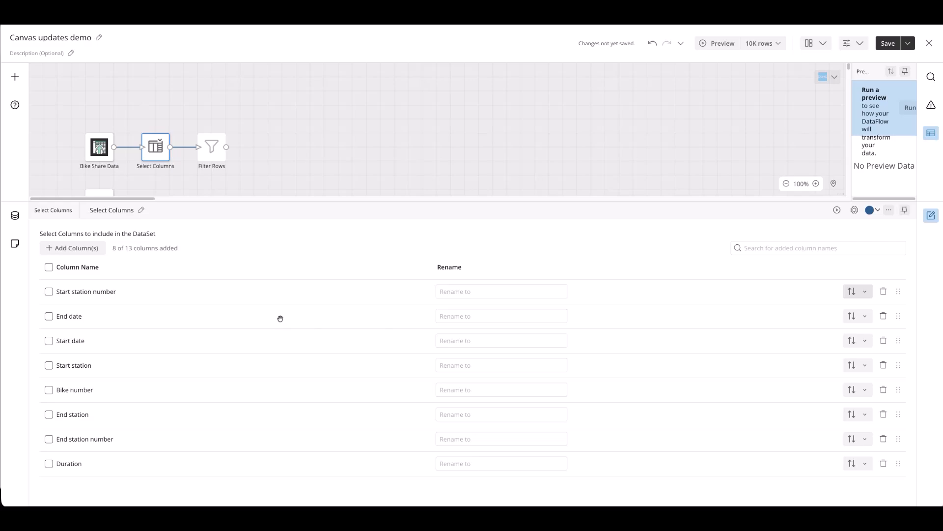
# - Select the Start station number, End date and Start date columns and move them together to the end of the list
pyautogui.click(49, 292)
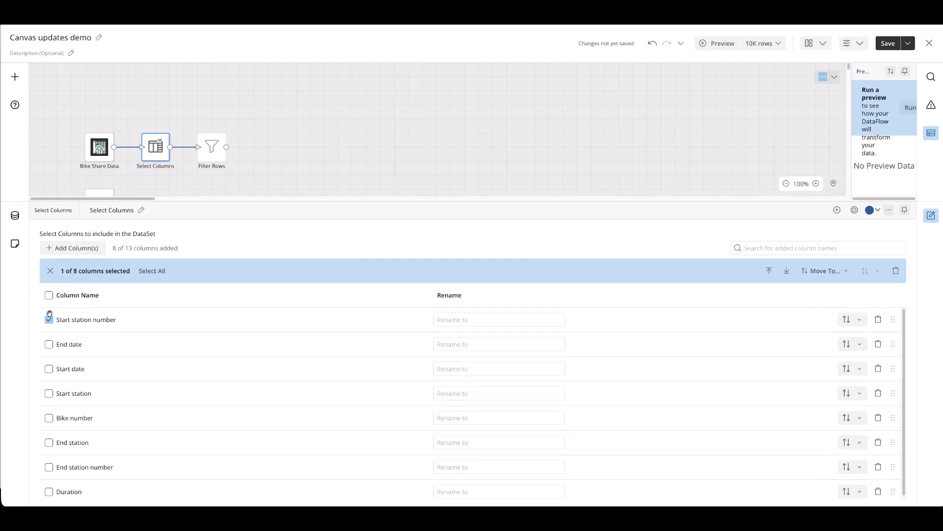
pyautogui.click(49, 345)
pyautogui.click(49, 370)
pyautogui.click(788, 272)
# - Move the three selected columns to after End station, sort them alphabetically, and close the action's configuration
pyautogui.click(825, 272)
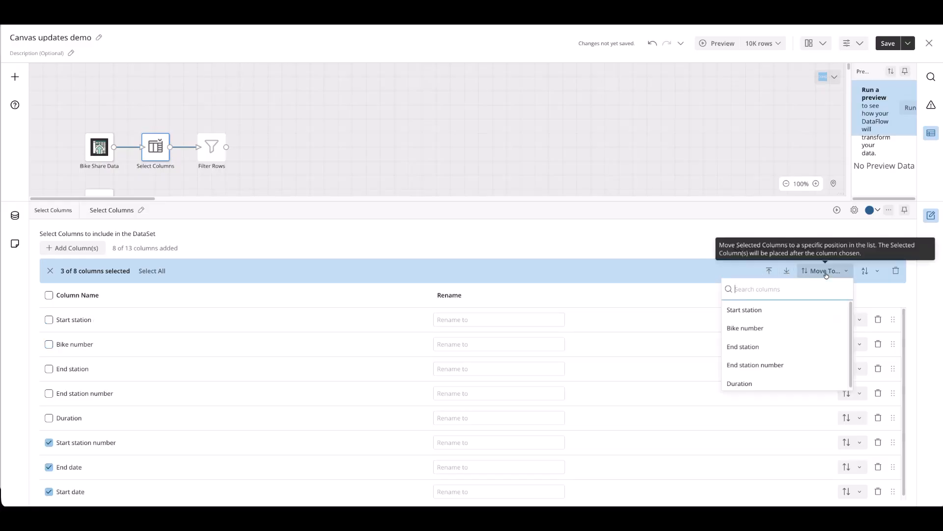
pyautogui.click(757, 347)
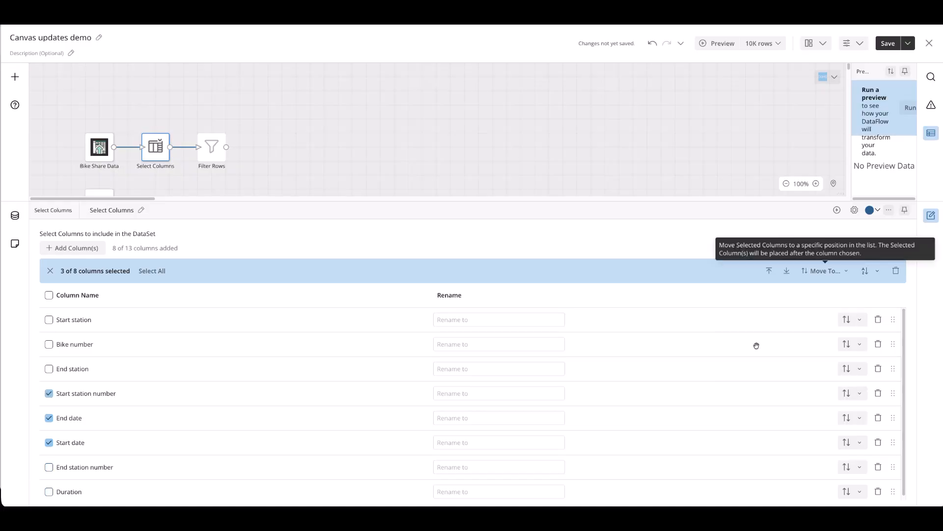
pyautogui.click(875, 271)
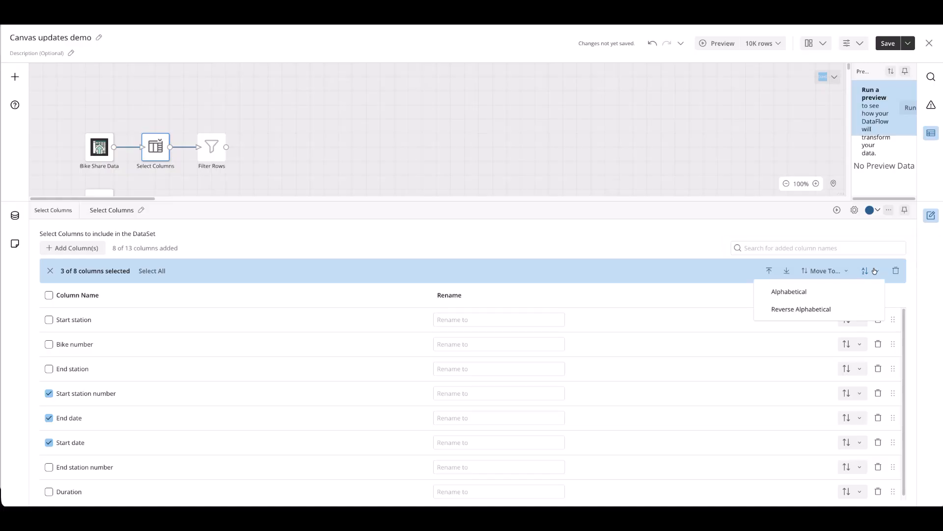
pyautogui.click(812, 295)
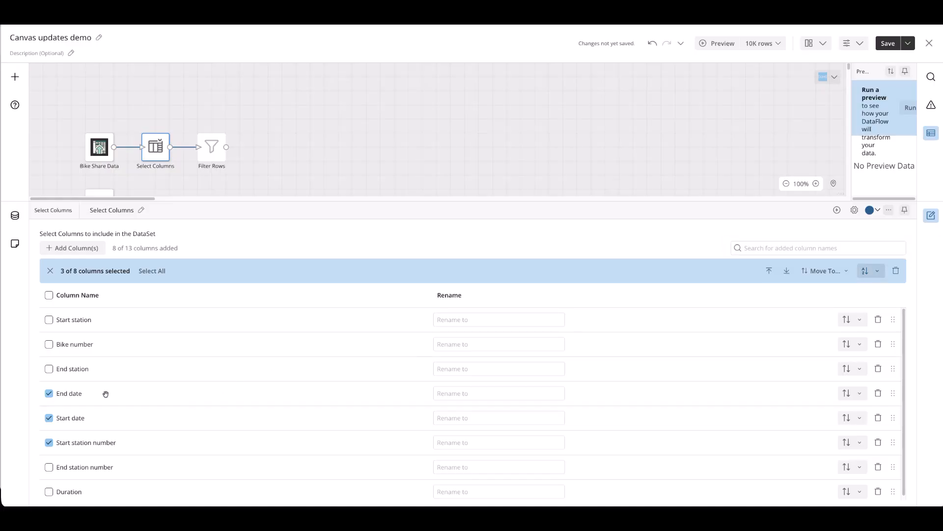
pyautogui.moveTo(125, 433)
pyautogui.click(457, 161)
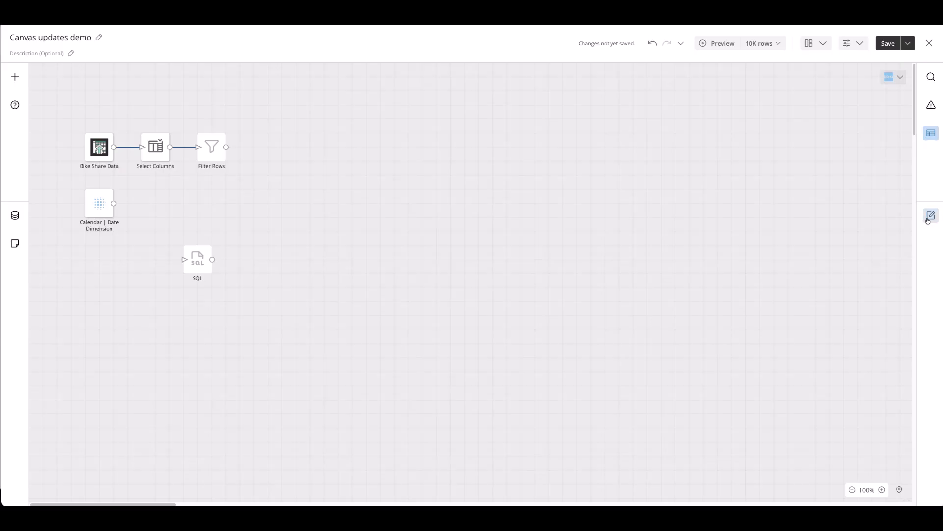
# - Relocate Notes to the opposite sidebar, directly beneath Action configuration, and collapse its pane
pyautogui.click(931, 132)
pyautogui.moveTo(15, 245); pyautogui.dragTo(933, 261)
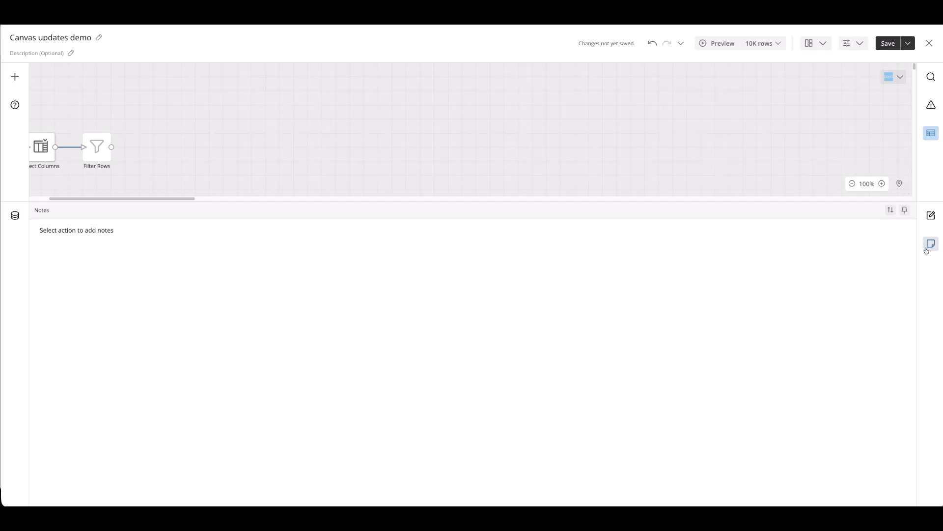
pyautogui.click(931, 245)
# - Show the Preview pane, widen it considerably towards the canvas, and collapse it
pyautogui.click(933, 134)
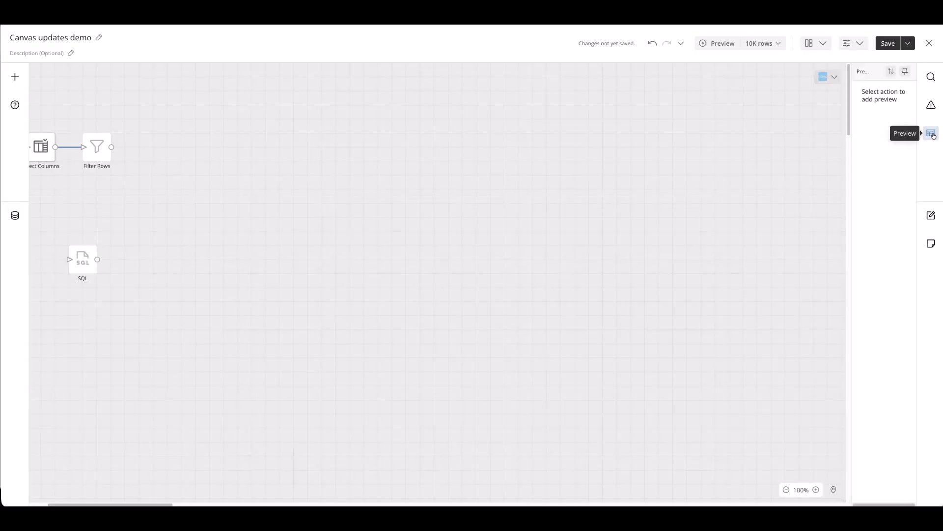
pyautogui.moveTo(849, 177); pyautogui.dragTo(702, 208)
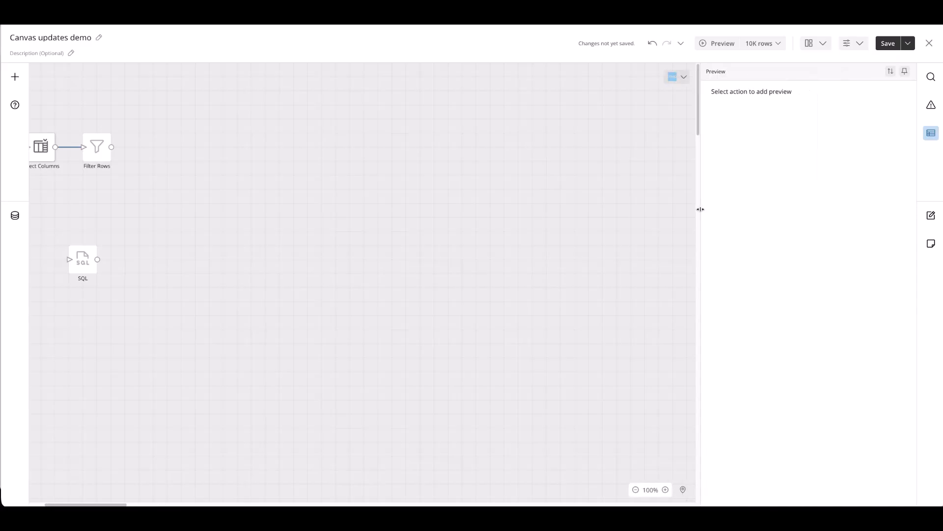
pyautogui.click(906, 73)
pyautogui.click(931, 133)
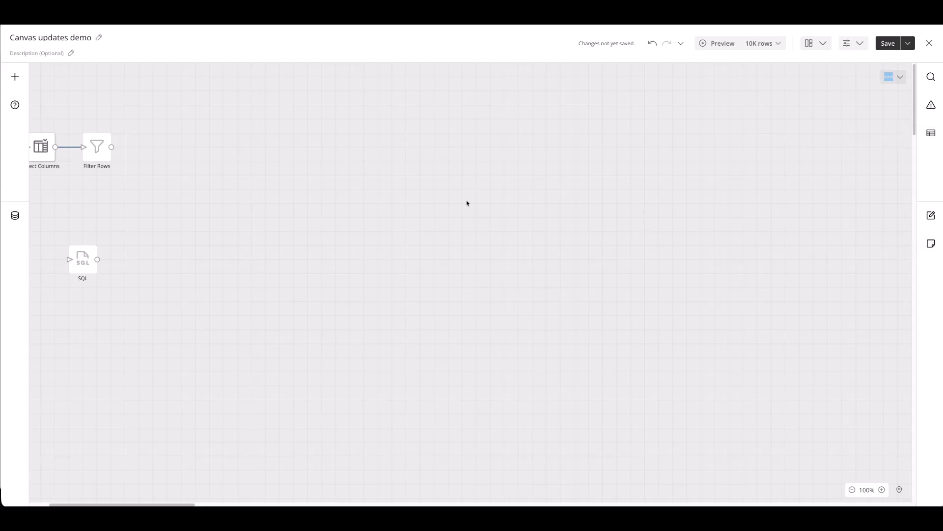
# - Relocate Inputs to the sidebar group directly below Help, and Action configuration to the lower group of that same sidebar
pyautogui.moveTo(15, 216); pyautogui.dragTo(11, 127)
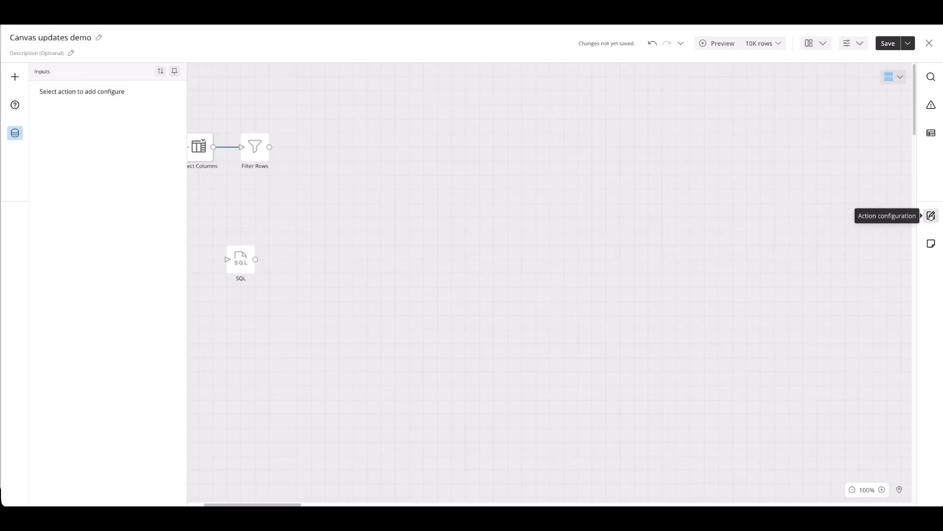
pyautogui.moveTo(931, 216); pyautogui.dragTo(13, 281)
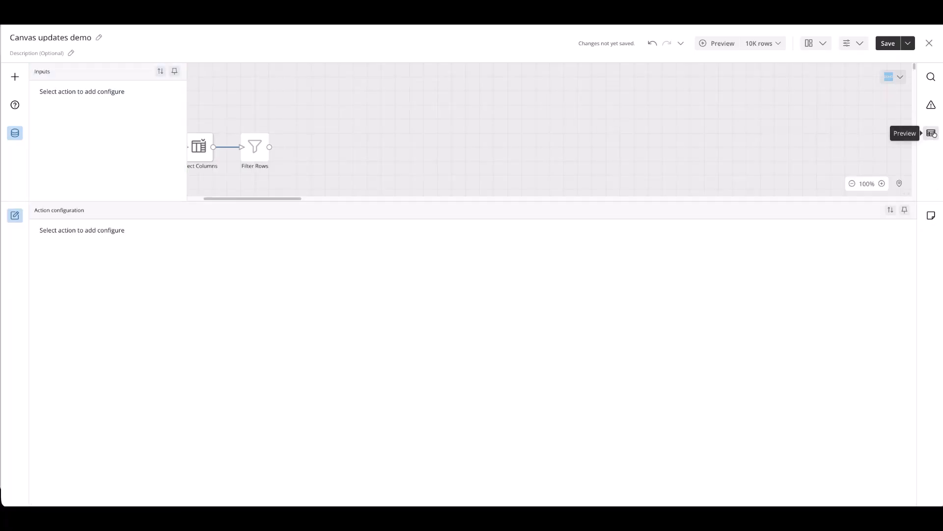
# - Relocate Preview directly beneath Notes, widen the Action configuration pane beside it, and check the Errors pane
pyautogui.moveTo(931, 132); pyautogui.dragTo(932, 263)
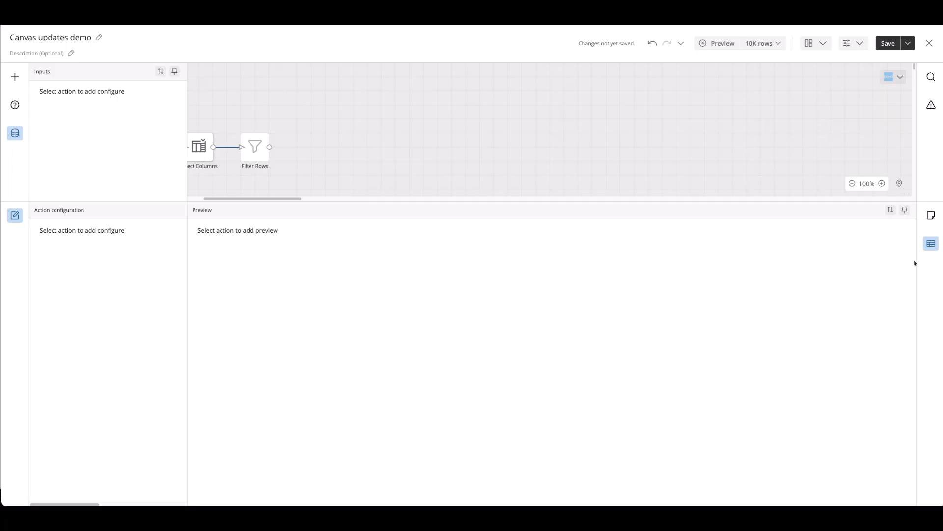
pyautogui.moveTo(186, 318); pyautogui.dragTo(384, 320)
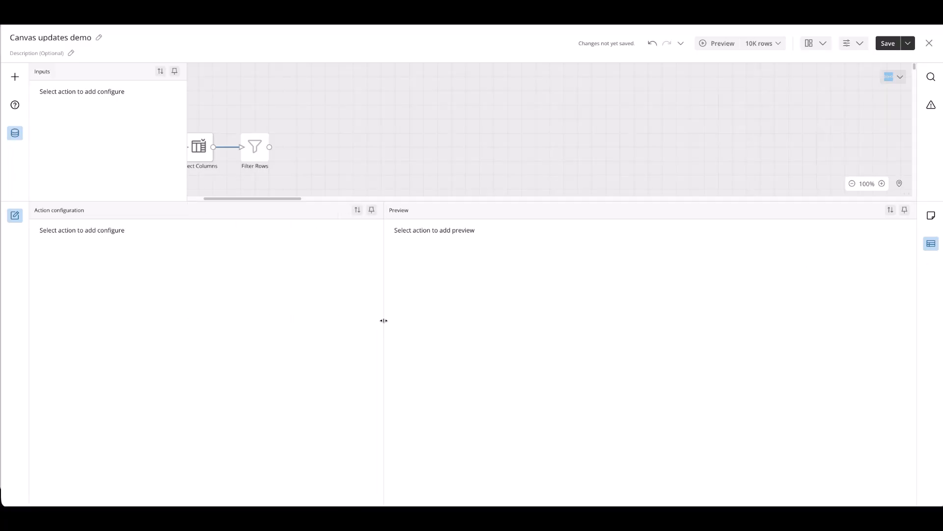
pyautogui.click(932, 105)
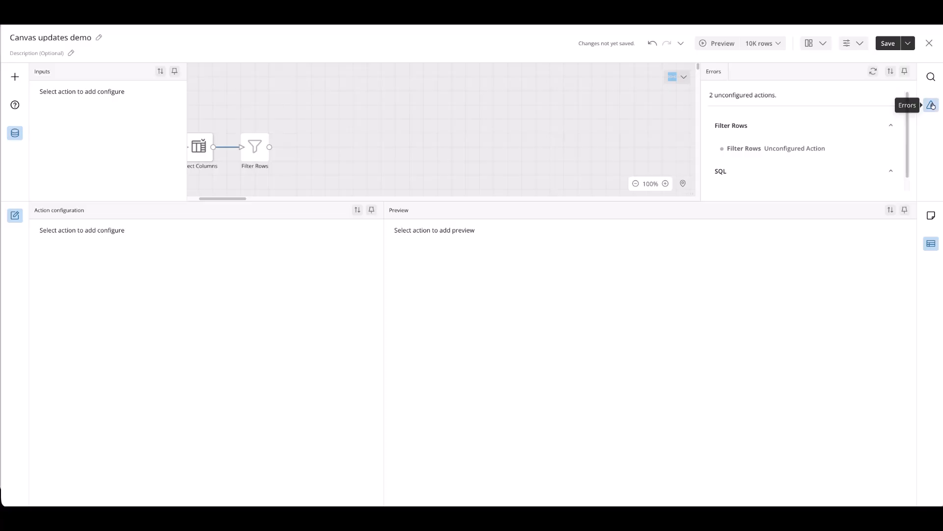
pyautogui.click(932, 105)
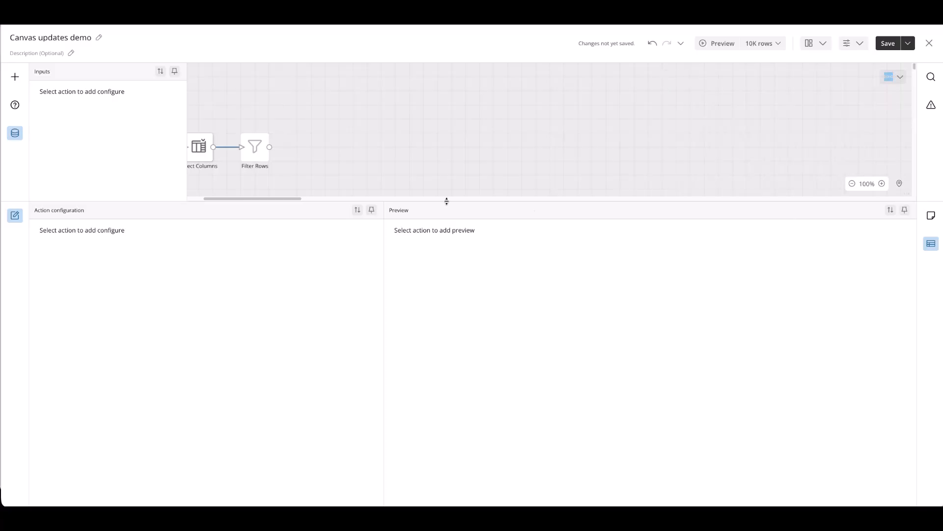
# - Enlarge the canvas by lowering the divider above Action configuration and Preview, and narrow the Inputs pane
pyautogui.moveTo(447, 200); pyautogui.dragTo(469, 323)
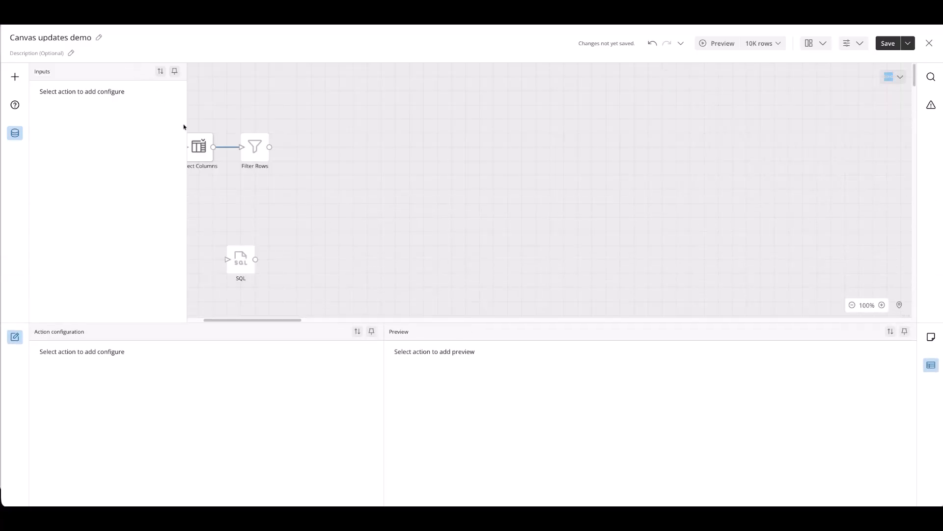
pyautogui.moveTo(185, 125); pyautogui.dragTo(129, 118)
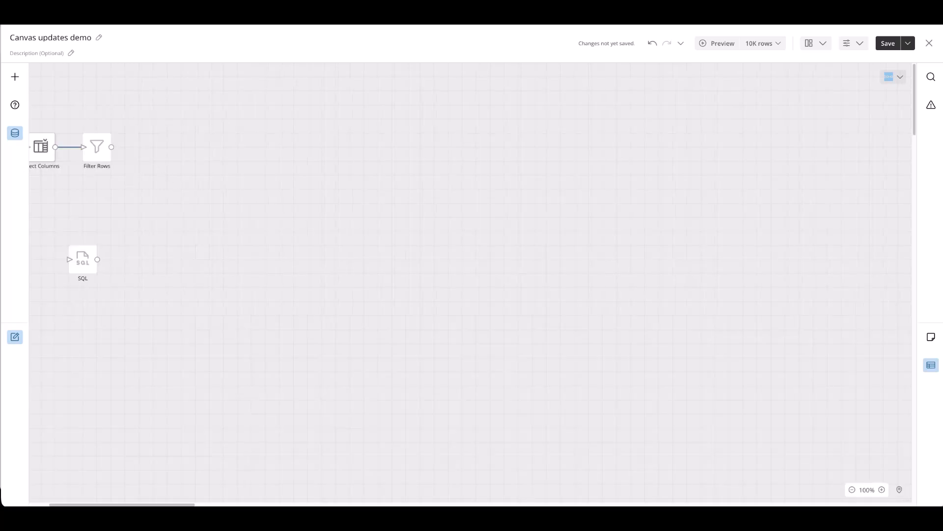
pyautogui.click(15, 132)
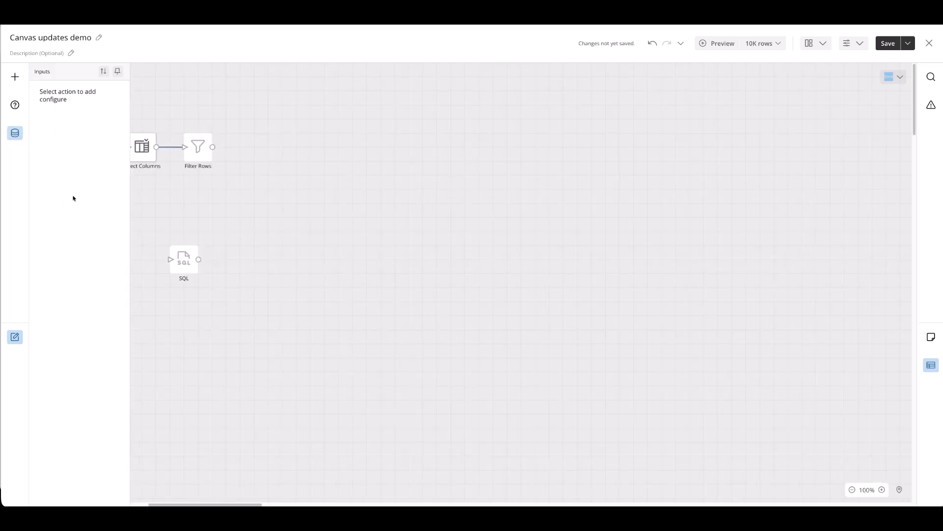
# - Open the Select Columns action, increase the height of the panes below the canvas, and switch to the SQL action
pyautogui.click(150, 152)
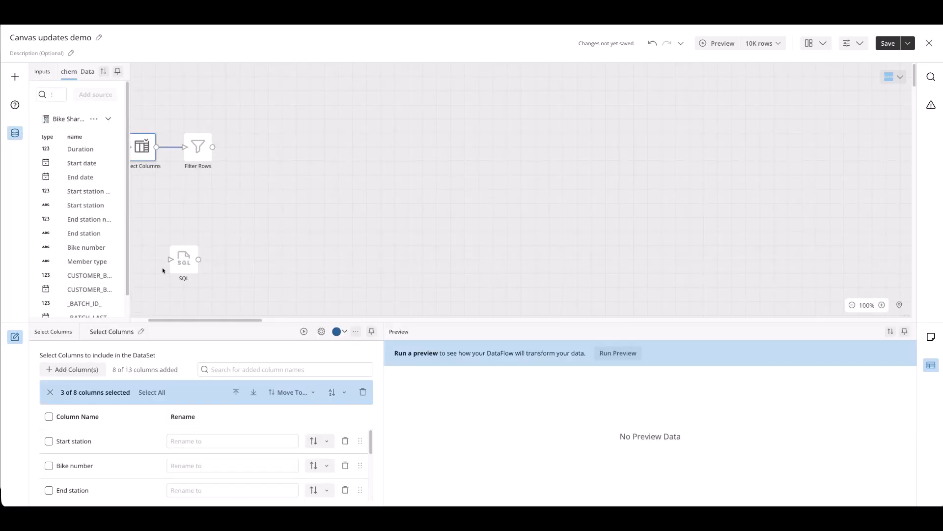
pyautogui.moveTo(340, 324); pyautogui.dragTo(223, 252)
pyautogui.moveTo(182, 256)
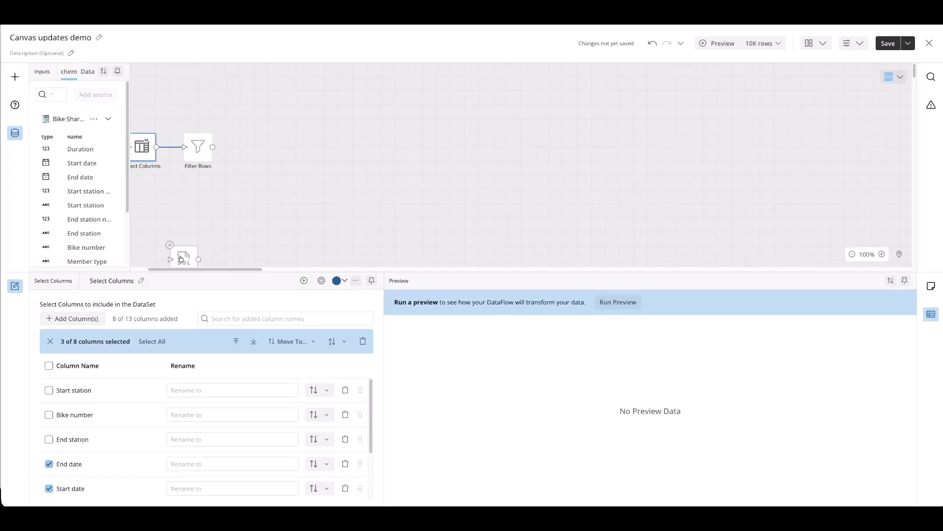
pyautogui.click(180, 259)
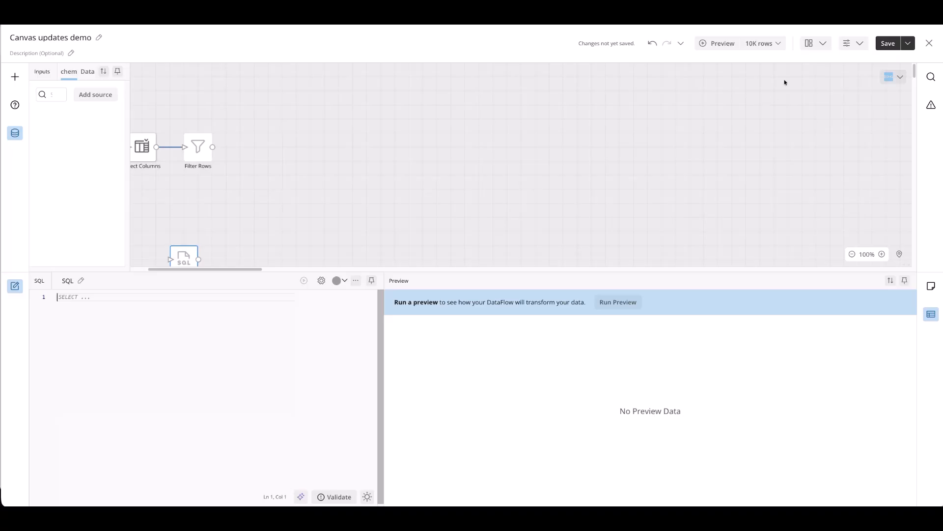
# - Apply the saved Simple layout, deselect the SQL action, and view the list of saved layouts
pyautogui.click(823, 44)
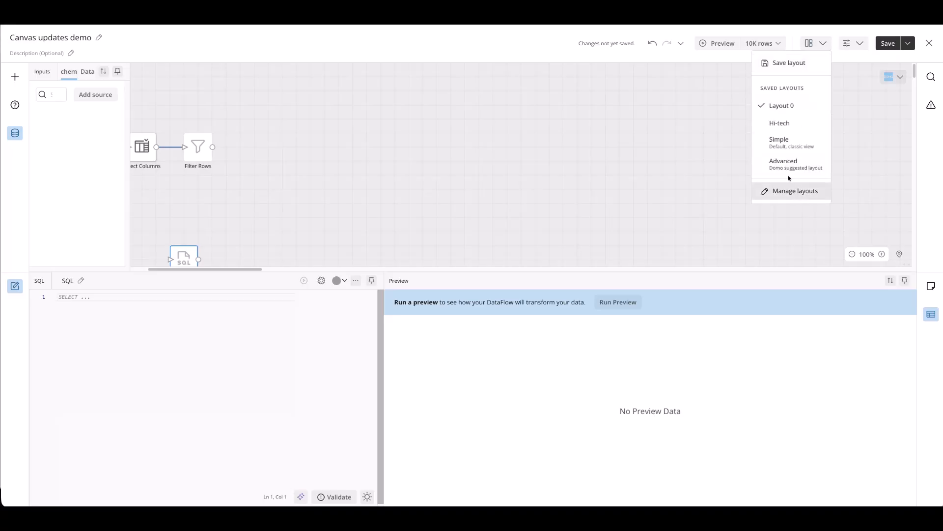
pyautogui.click(784, 143)
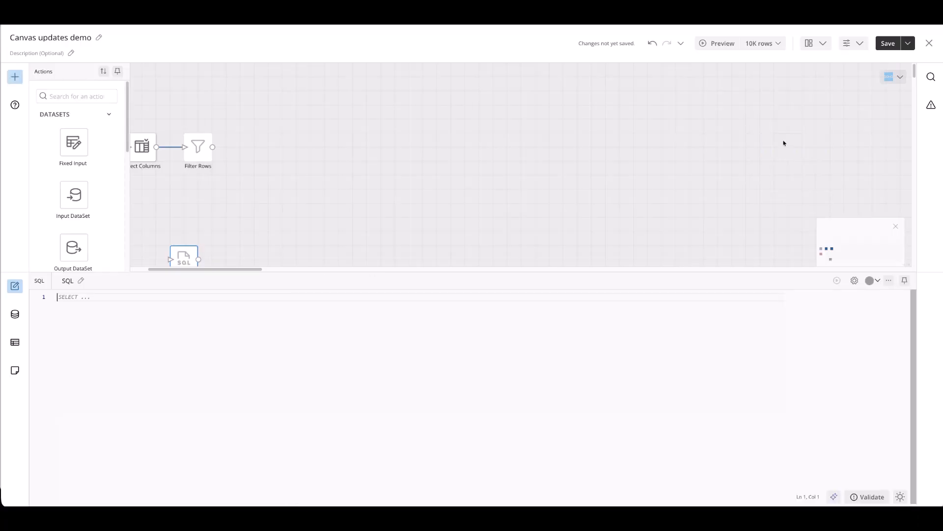
pyautogui.click(712, 177)
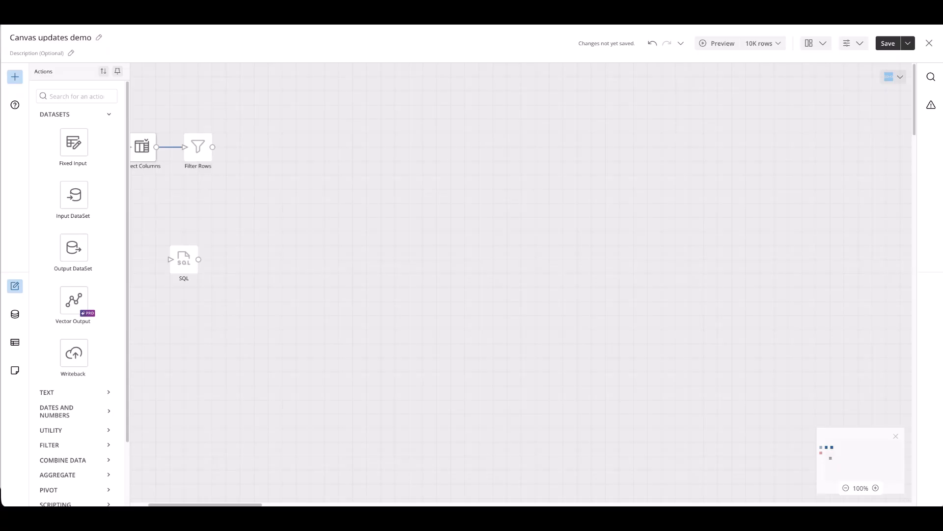
pyautogui.click(813, 44)
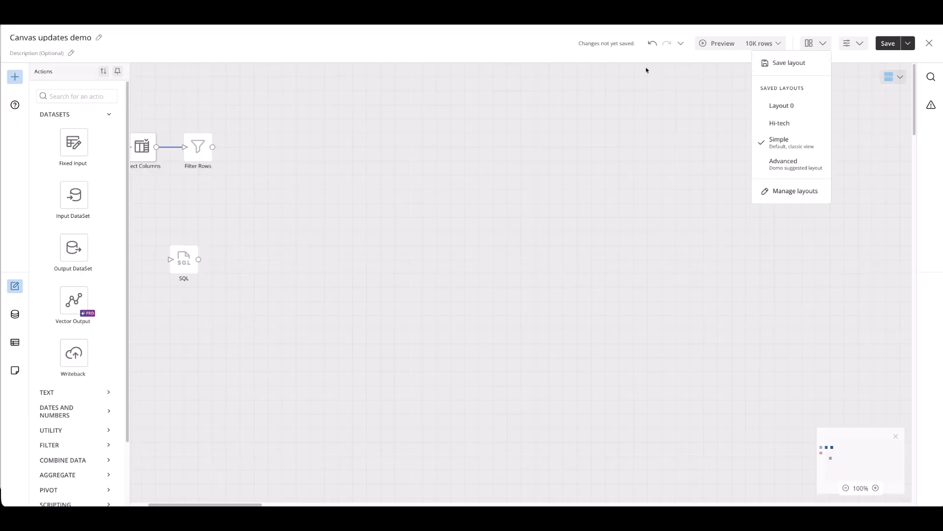
# - Open the user preferences and set the appearance to Dark
pyautogui.click(847, 43)
pyautogui.click(846, 43)
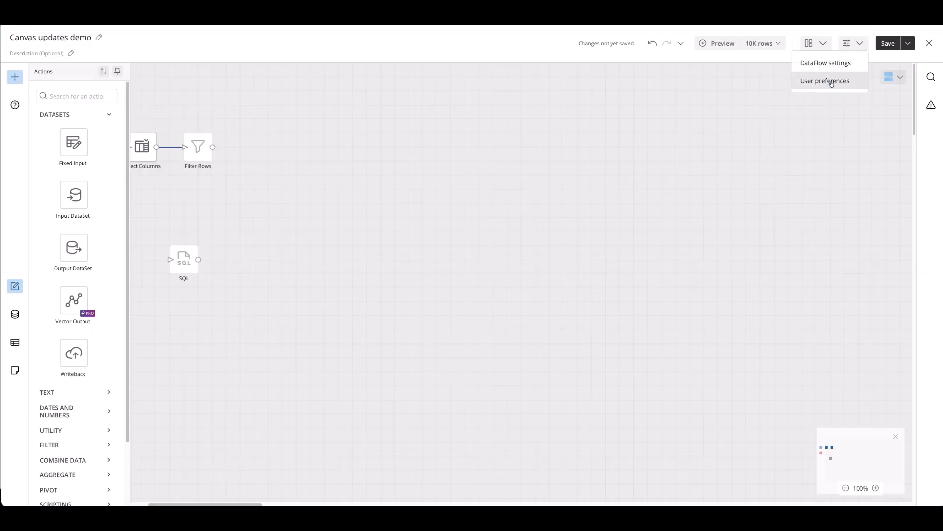
pyautogui.click(830, 80)
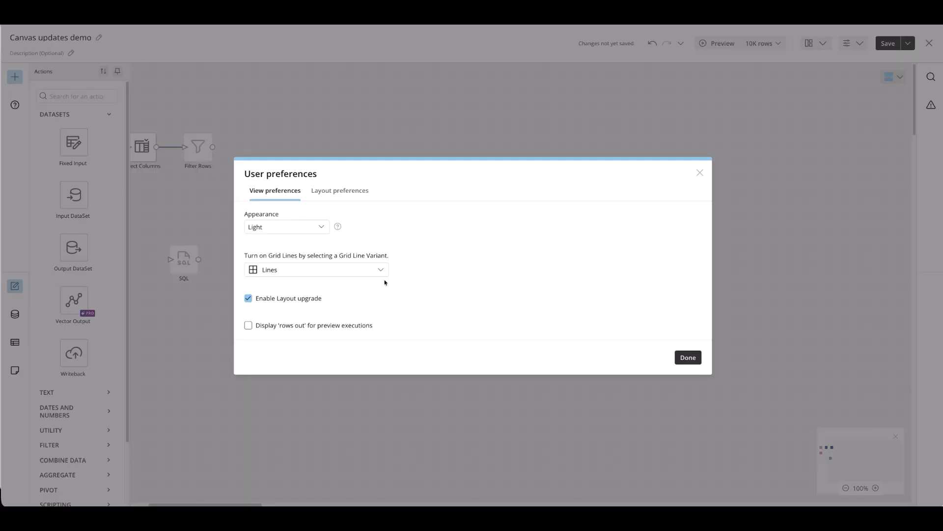
pyautogui.click(275, 229)
pyautogui.click(278, 266)
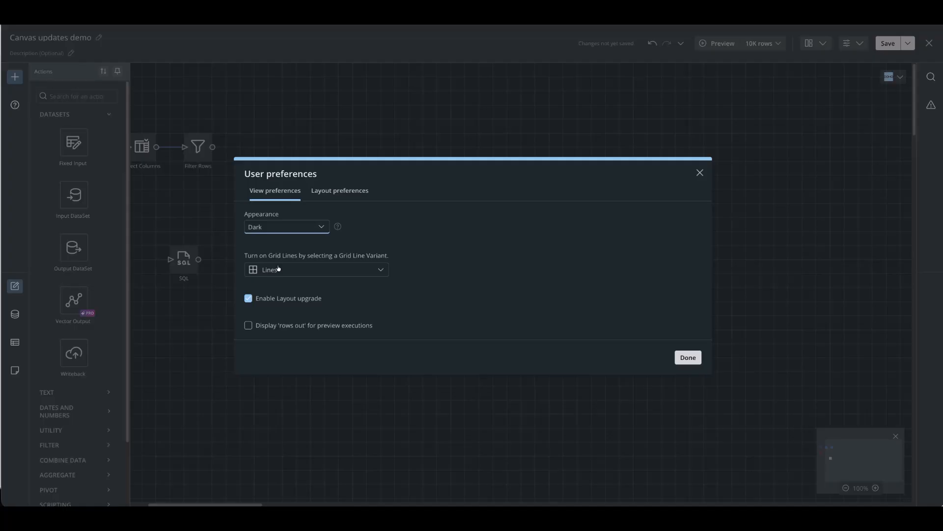
# - Switch the appearance to Light, to Dark again and back to Light, and close the user preferences
pyautogui.click(311, 230)
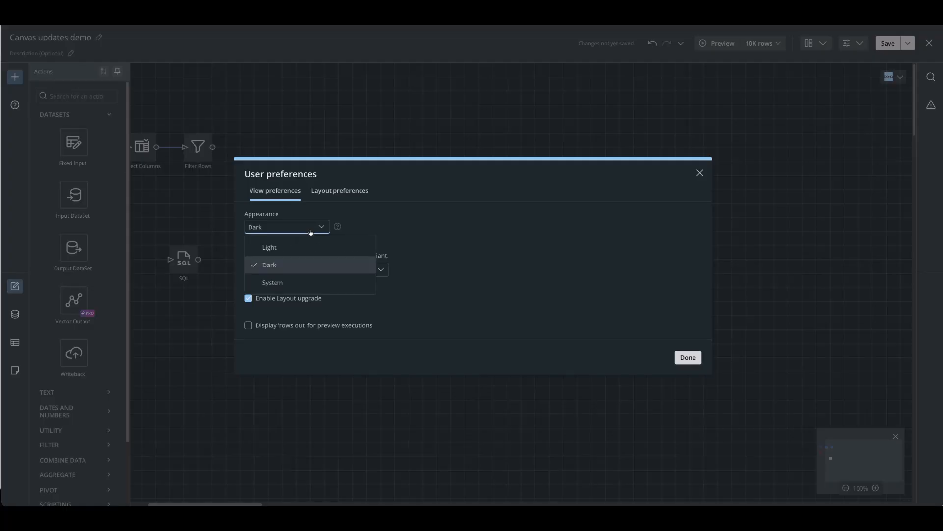
pyautogui.click(301, 247)
pyautogui.click(305, 229)
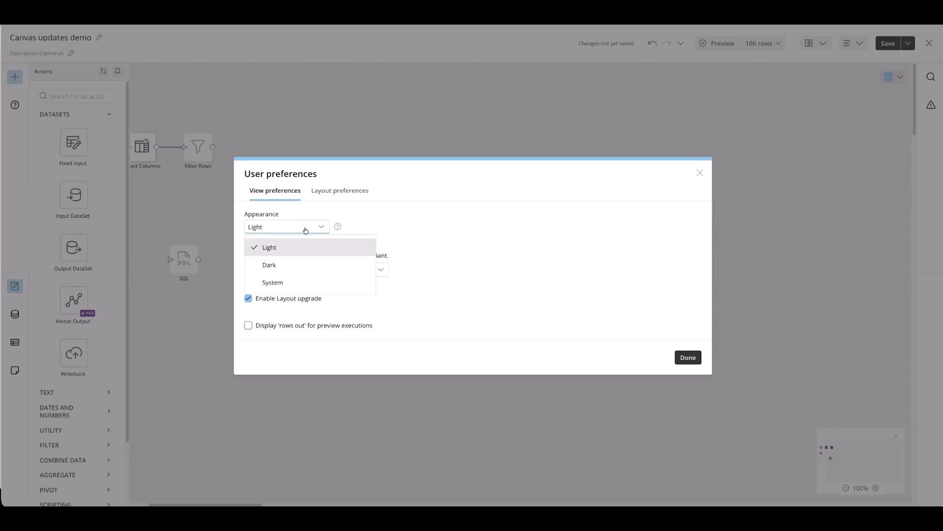
pyautogui.click(289, 265)
pyautogui.click(285, 229)
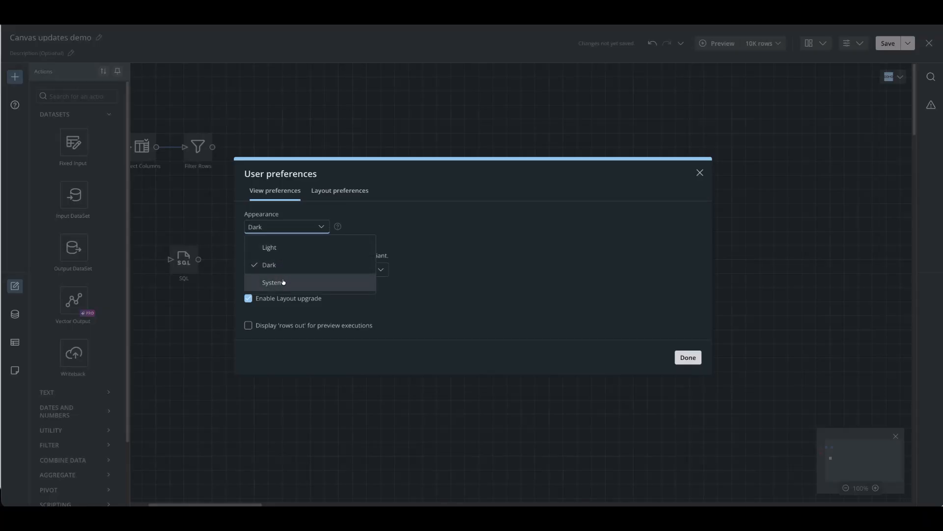
pyautogui.click(281, 250)
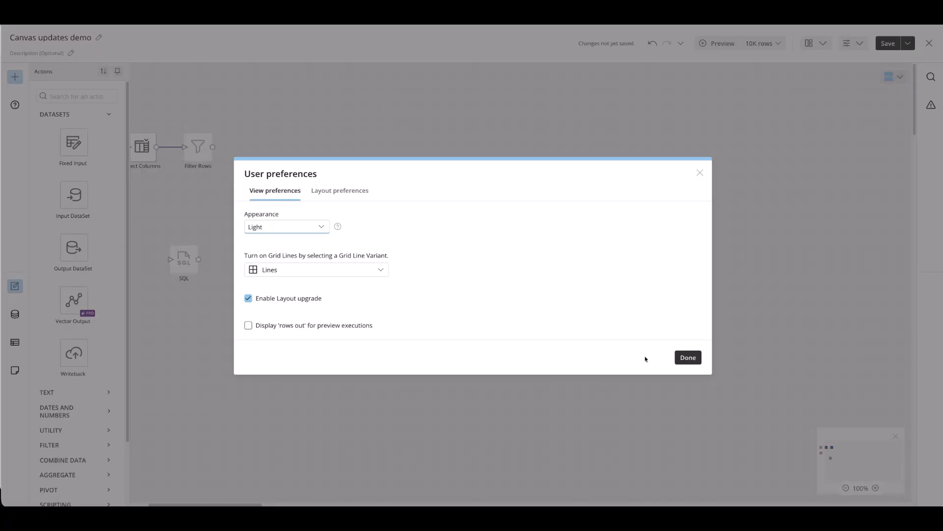
pyautogui.click(689, 357)
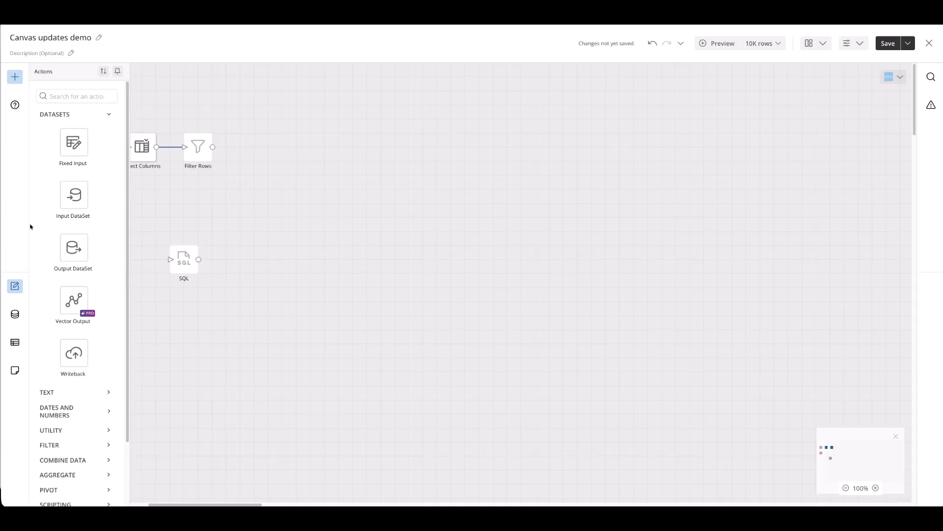
# - Collapse the Actions pane and view the Select Columns action's configuration and input schema
pyautogui.click(15, 79)
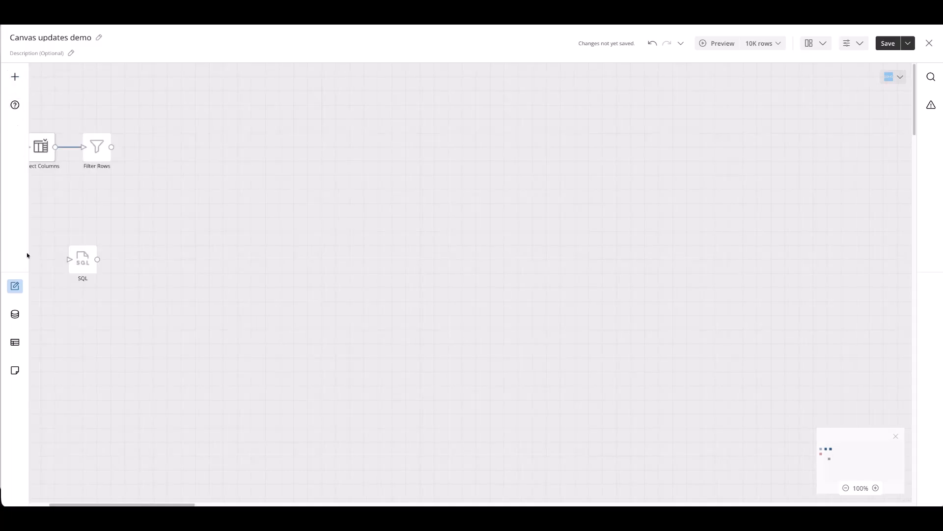
pyautogui.click(43, 155)
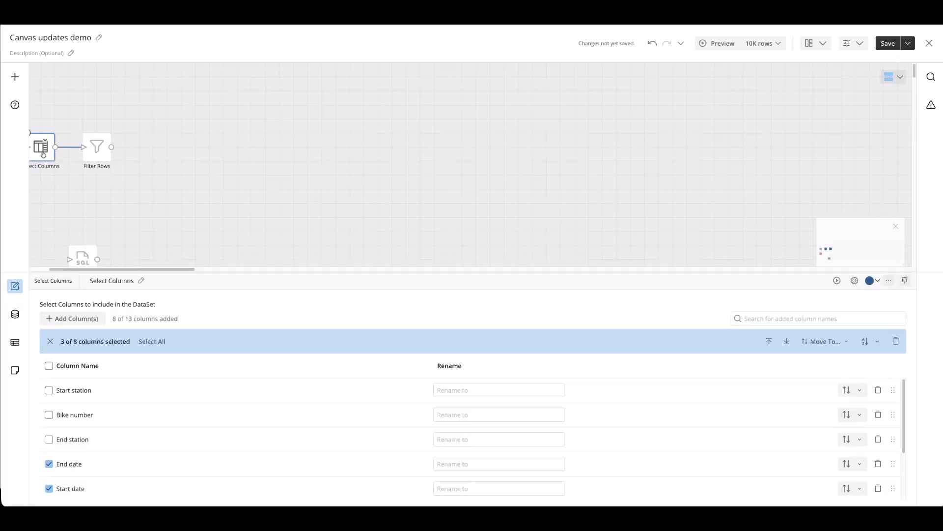
pyautogui.click(15, 315)
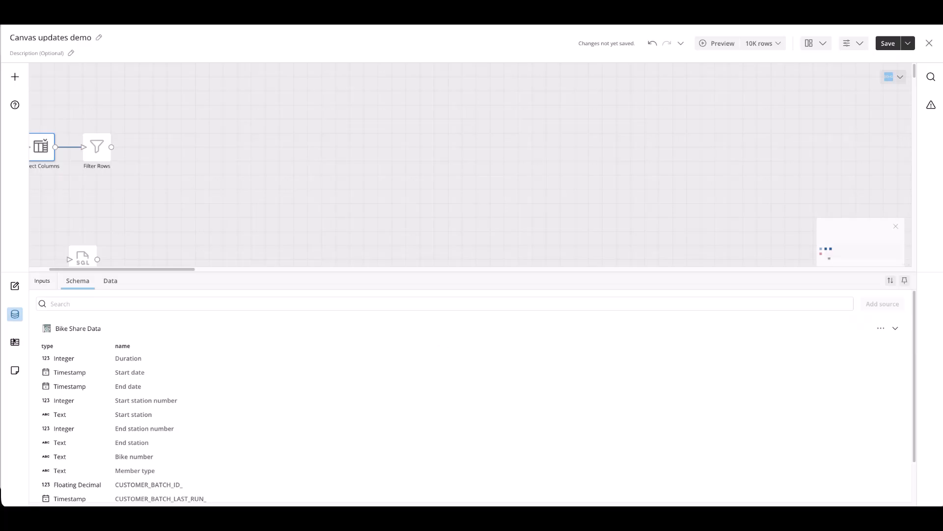
# - Relocate Preview beneath Notes and Action configuration to the opposite sidebar, and open the Bike Share Data source's options in Inputs
pyautogui.moveTo(14, 342)
pyautogui.mouseDown()
pyautogui.moveTo(634, 355)
pyautogui.moveTo(15, 346)
pyautogui.mouseUp()
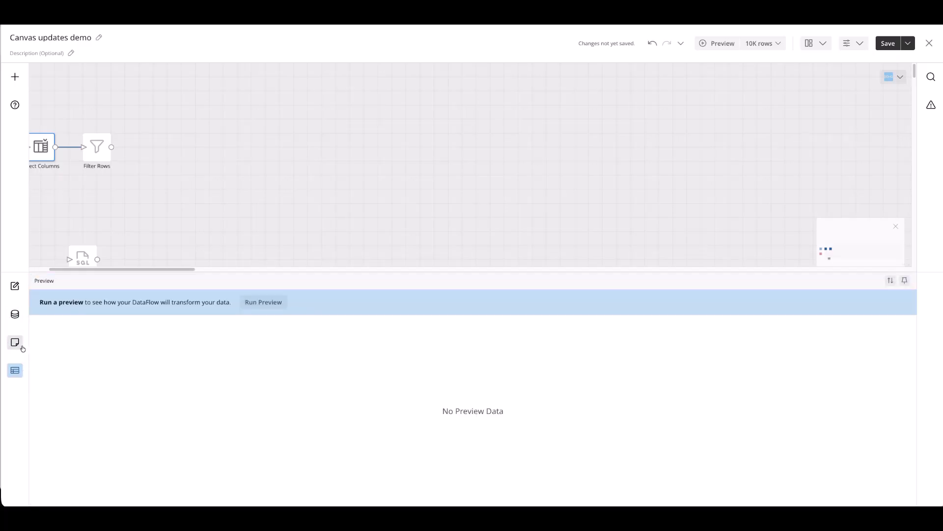
pyautogui.moveTo(17, 288); pyautogui.dragTo(931, 304)
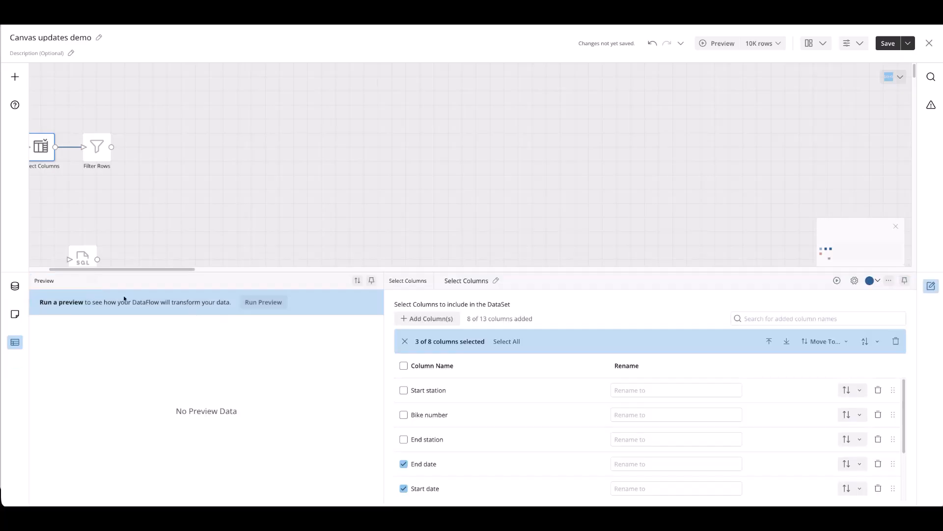
pyautogui.click(15, 286)
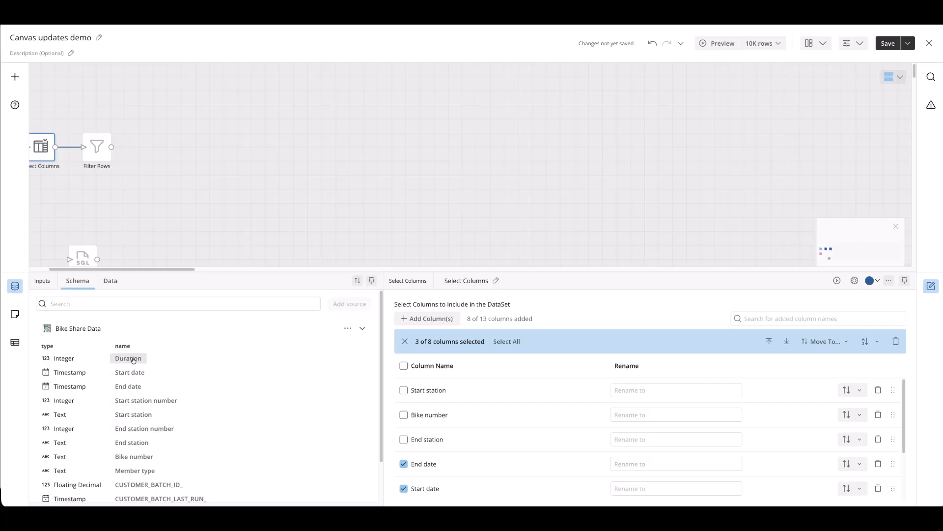
pyautogui.click(348, 329)
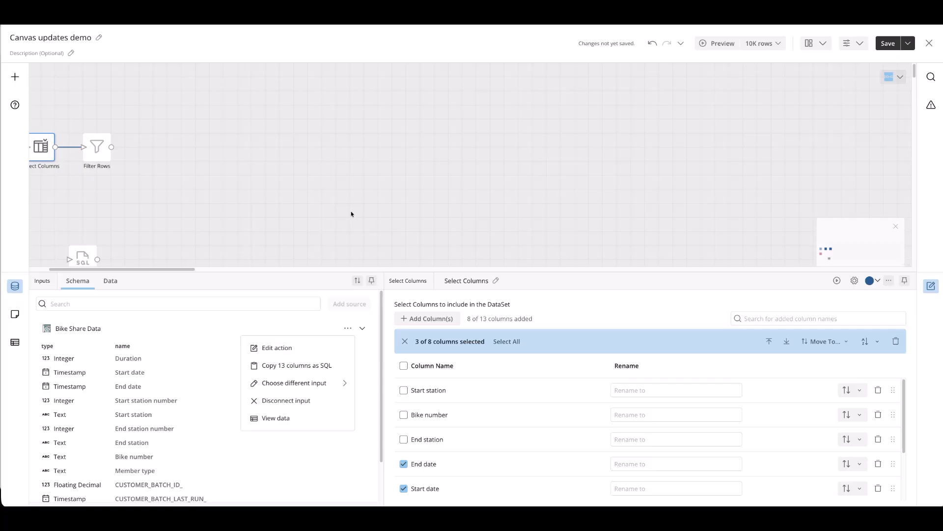
# - Show the Errors pane, jump from its list to the unconfigured SQL action, and deselect that action
pyautogui.click(931, 105)
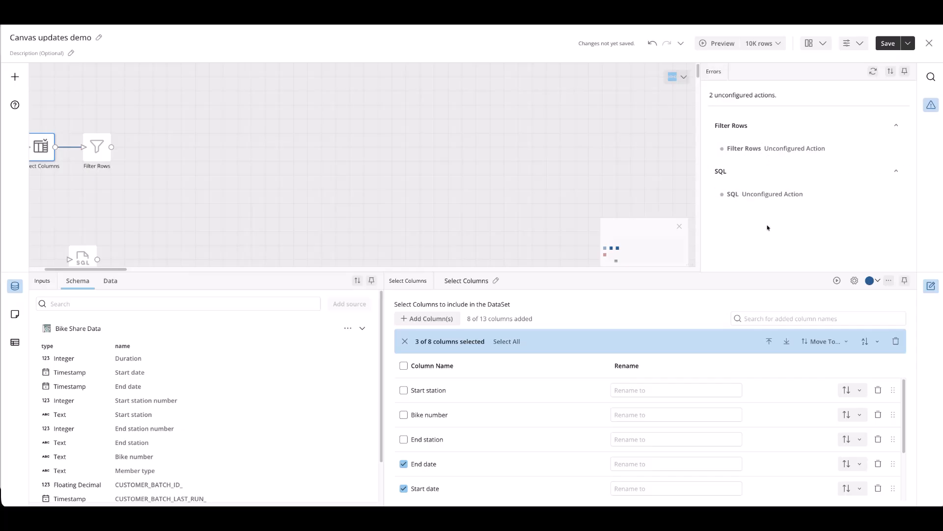
pyautogui.click(756, 196)
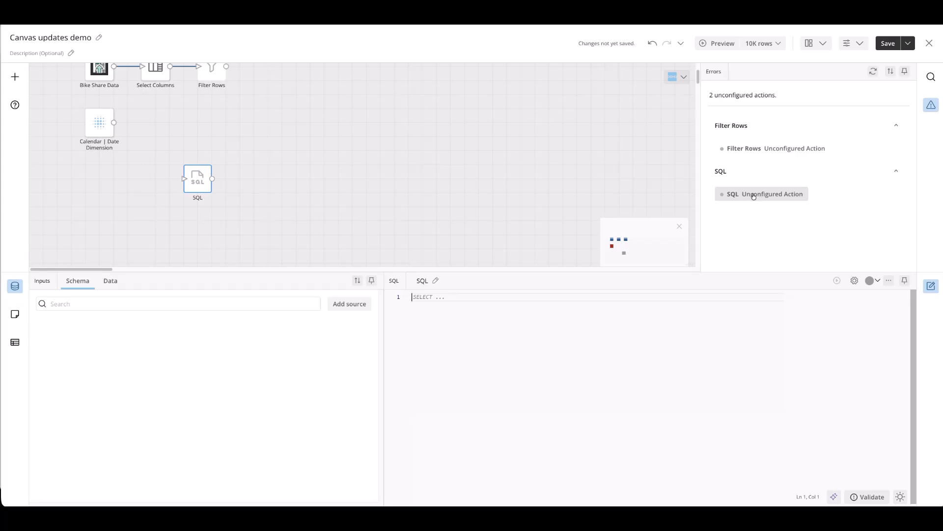
pyautogui.click(555, 190)
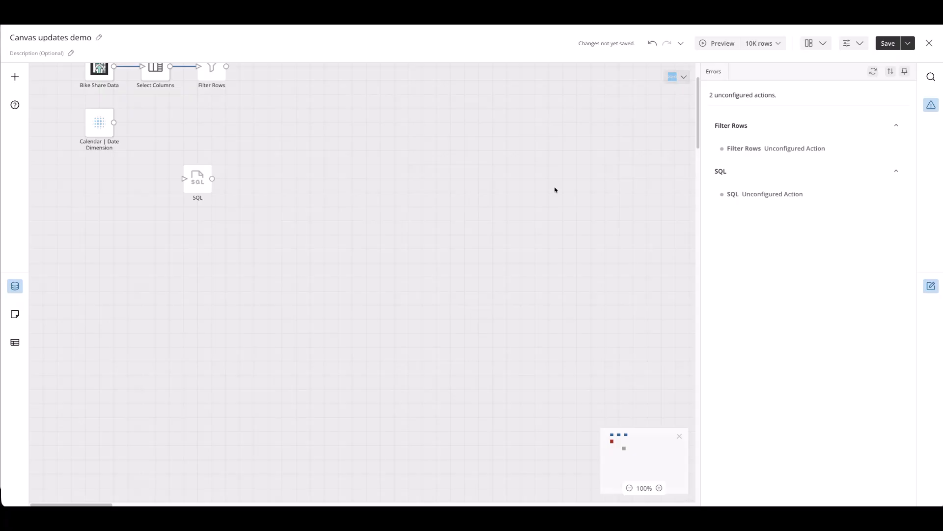